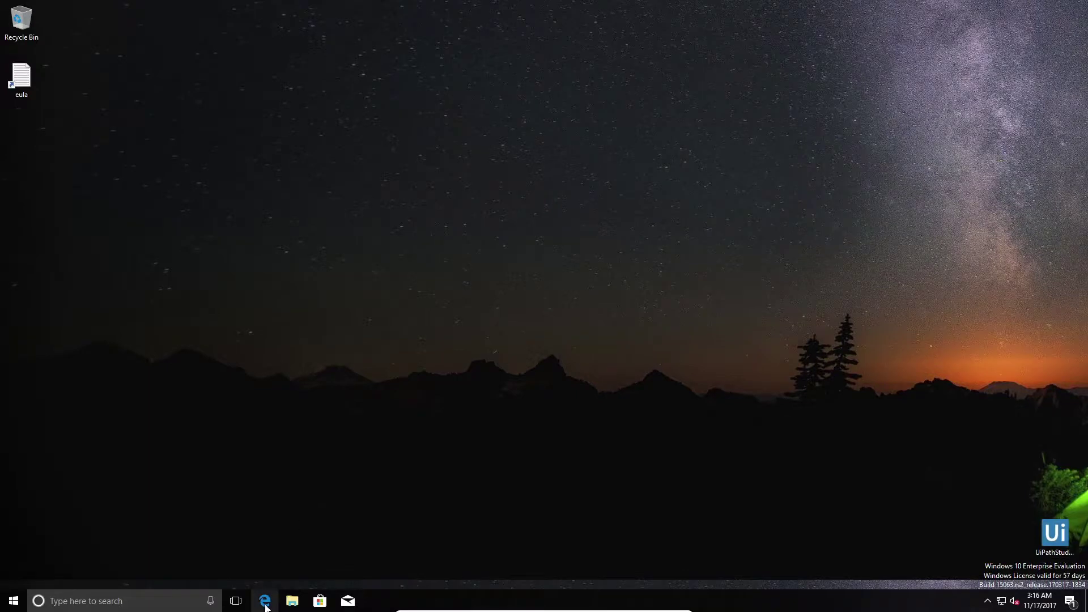
Launch the web browser and load speedtest.net.
{"action": "left_click", "coordinate": [264, 601]}
{"action": "left_click", "coordinate": [273, 93]}
{"action": "type", "text": "speedtest.net"}
{"action": "key", "text": "Return"}
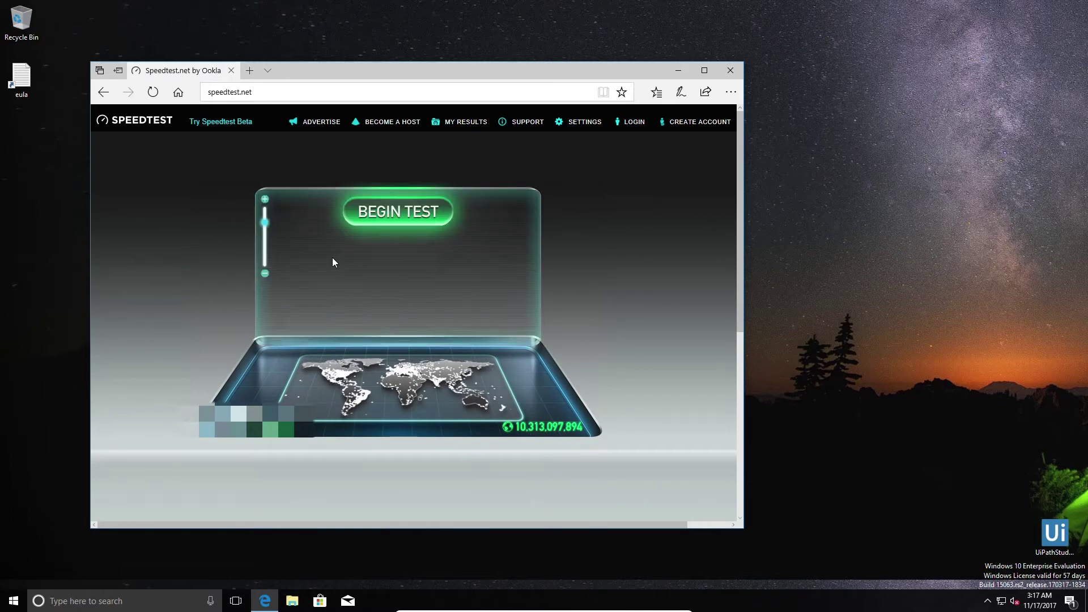
Load kickass.cd in a new tab and compare it with the Speedtest page.
{"action": "left_click", "coordinate": [252, 70]}
{"action": "type", "text": "kickass.cd/"}
{"action": "key", "text": "Return"}
{"action": "left_click", "coordinate": [185, 77]}
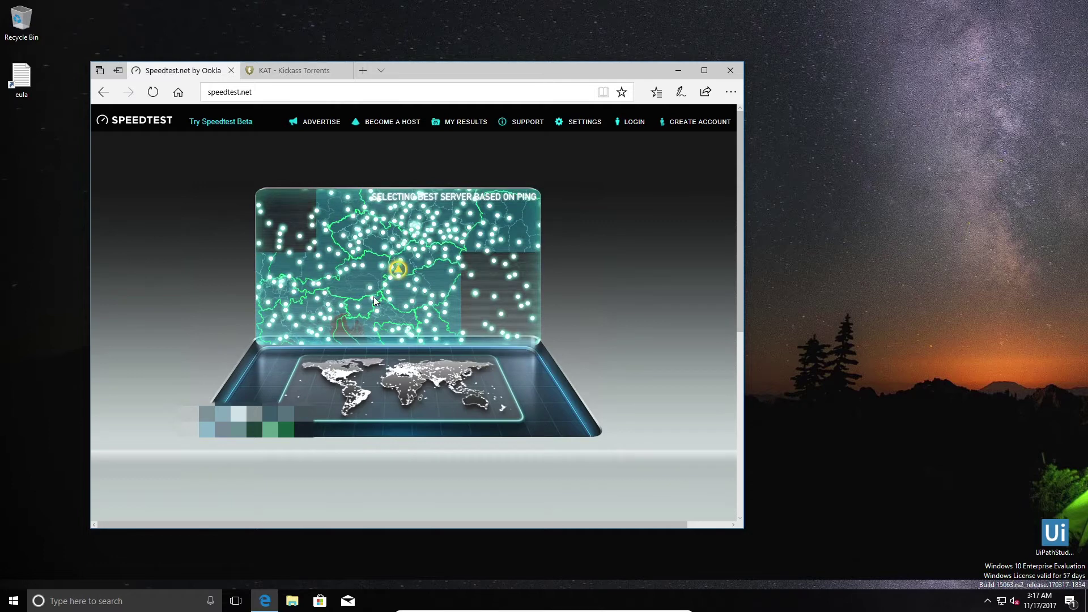
{"action": "left_click", "coordinate": [296, 76]}
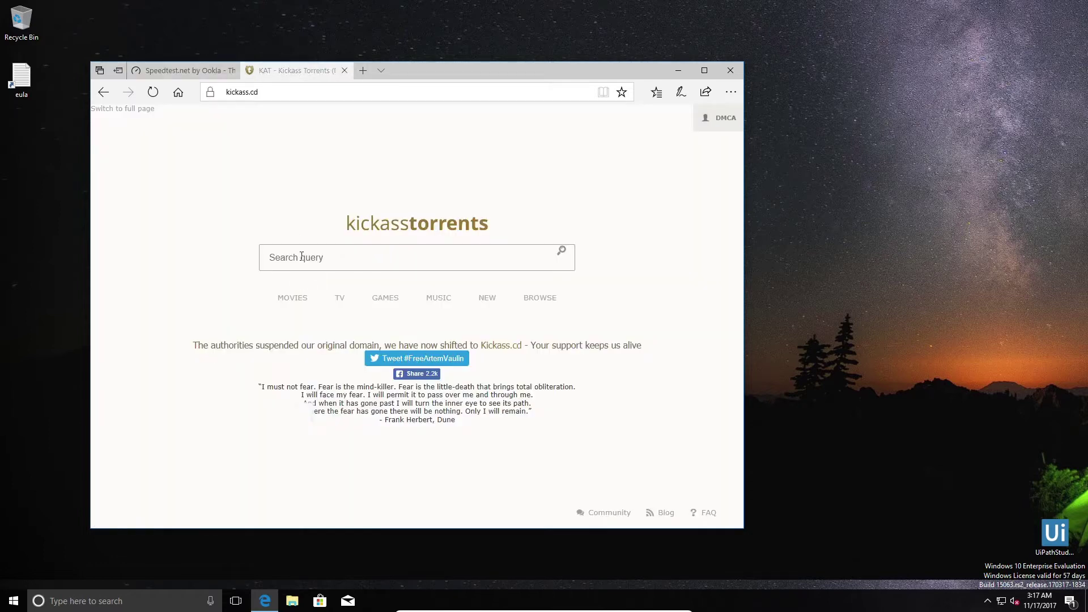
Open an extra blank tab, then close the tab that couldn't load.
{"action": "key", "text": "ctrl+t"}
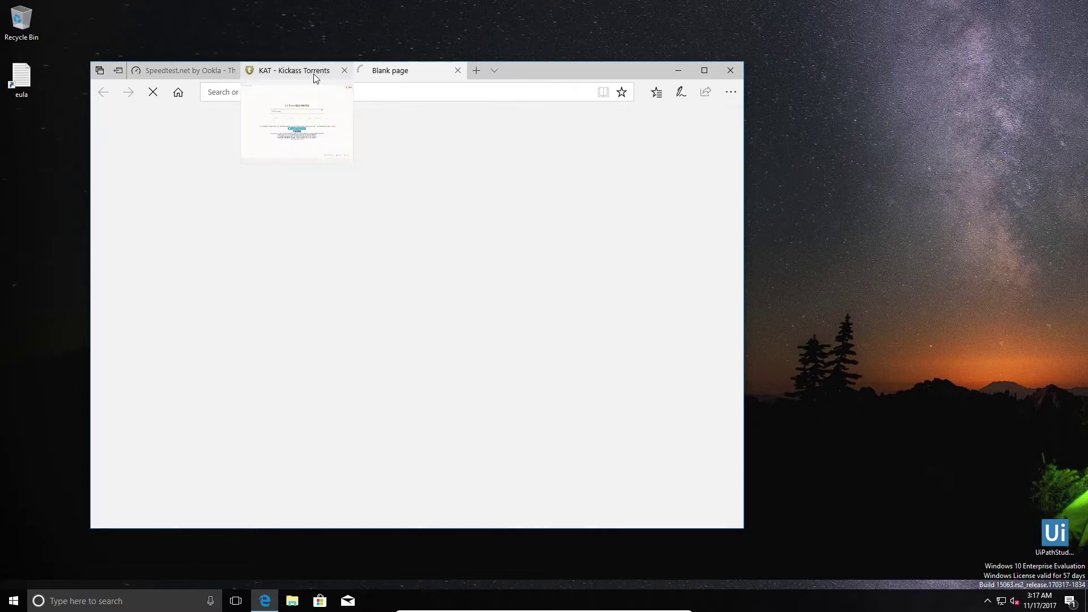
{"action": "left_click", "coordinate": [314, 74]}
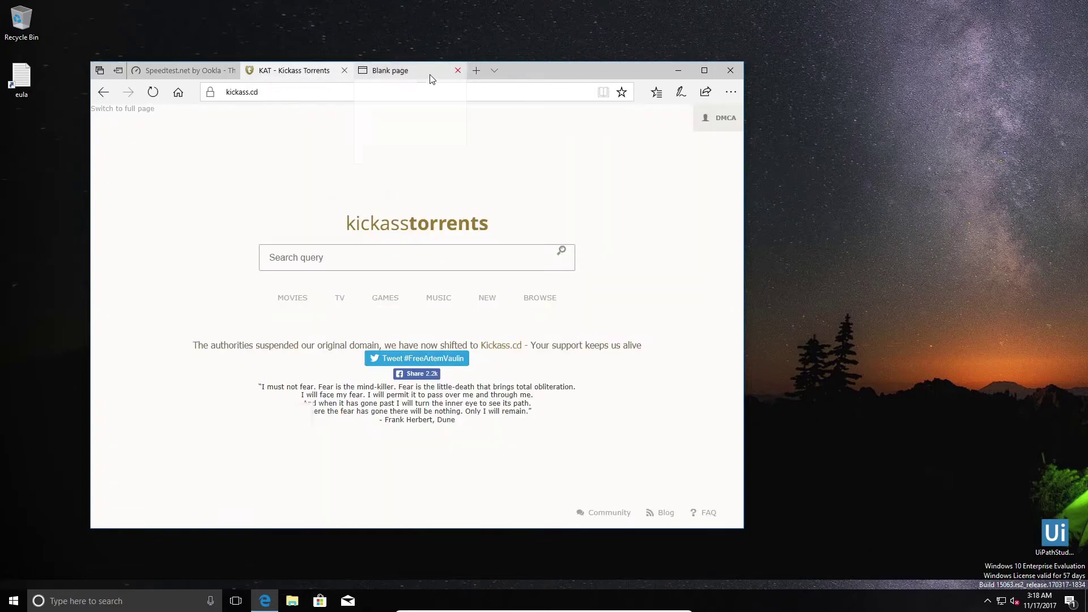
{"action": "left_click", "coordinate": [422, 76]}
{"action": "left_click", "coordinate": [458, 71]}
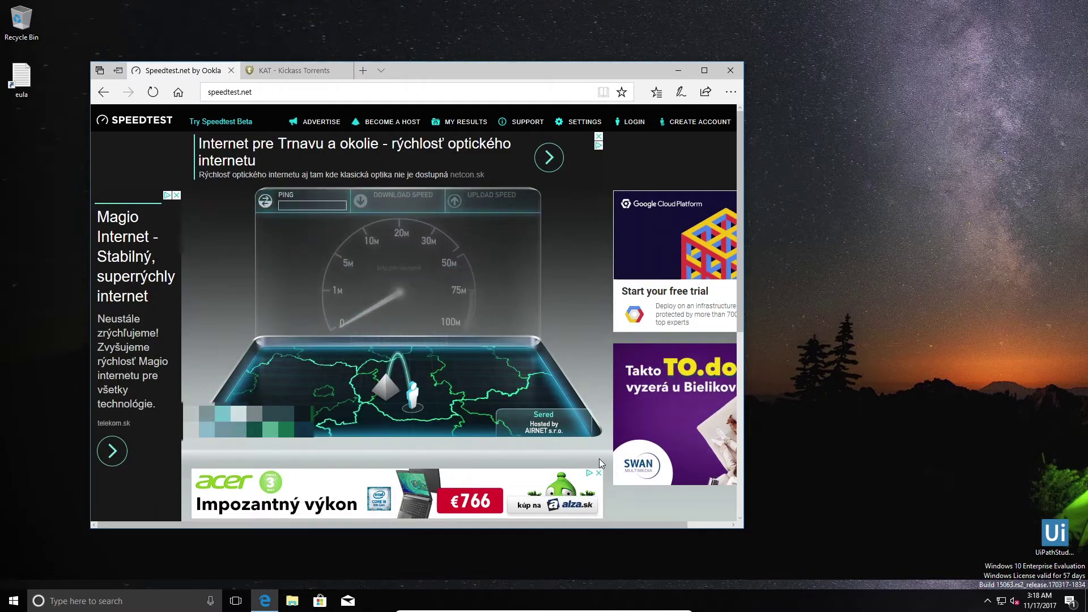
Close the Acer and Magio ads on the Speedtest page, then close the browser.
{"action": "left_click", "coordinate": [598, 472]}
{"action": "left_click", "coordinate": [177, 195]}
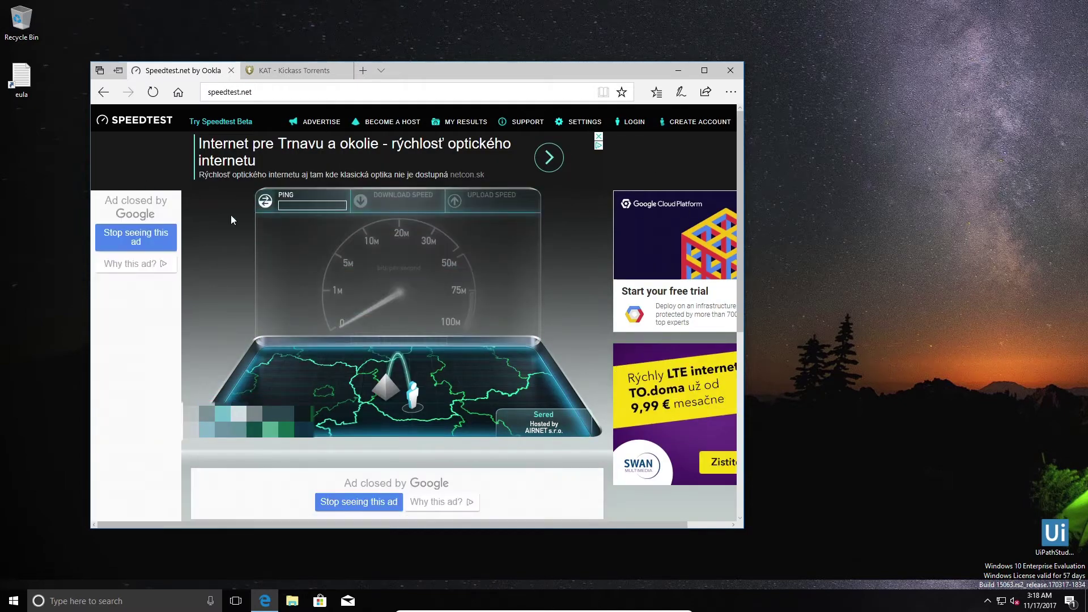
{"action": "left_click", "coordinate": [730, 70]}
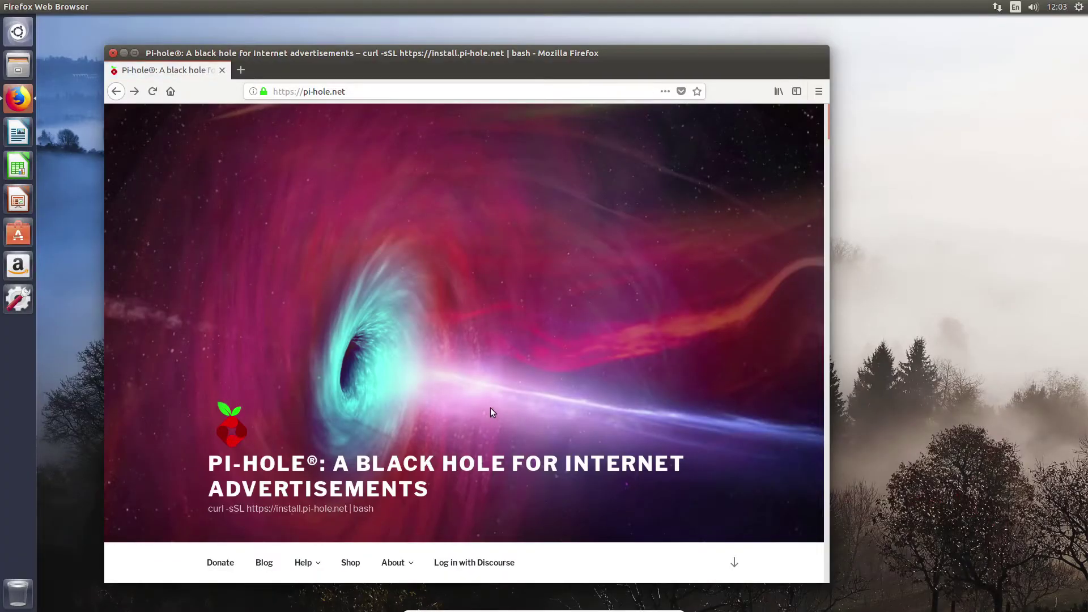
Scroll down pi-hole.net and follow the install command link to Pi-hole's GitHub instructions.
{"action": "scroll", "coordinate": [783, 160], "scroll_direction": "down", "scroll_amount": 10}
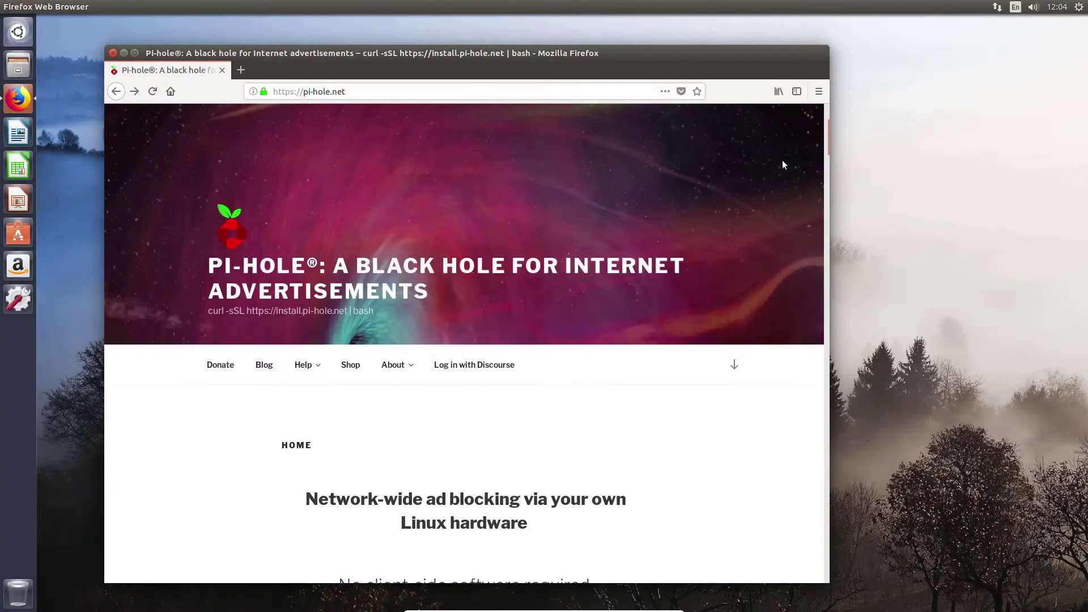
{"action": "scroll", "coordinate": [783, 163], "scroll_direction": "down", "scroll_amount": 15}
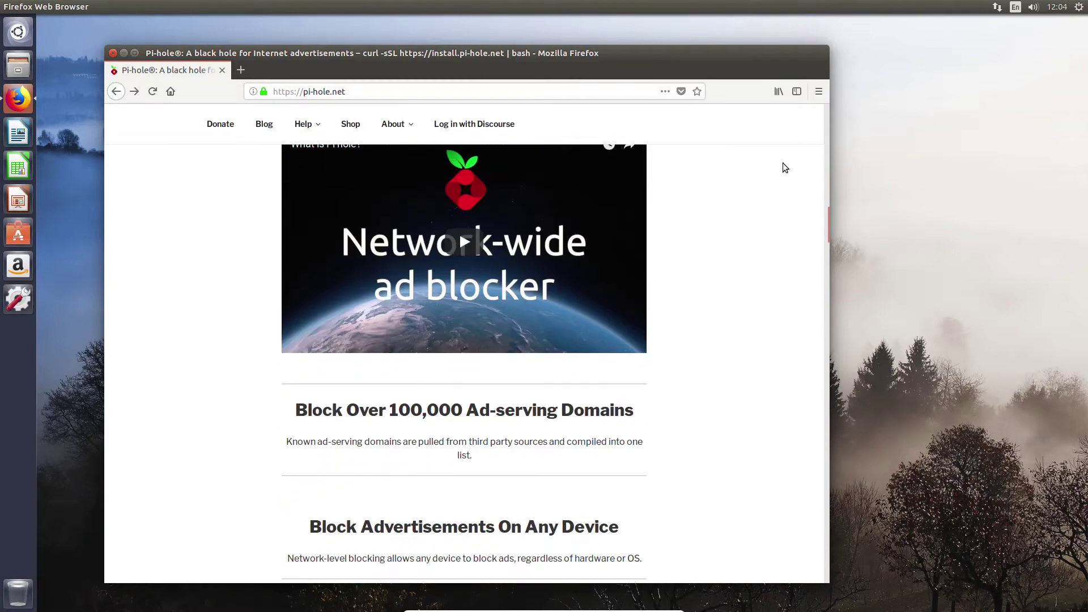
{"action": "scroll", "coordinate": [783, 163], "scroll_direction": "down", "scroll_amount": 20}
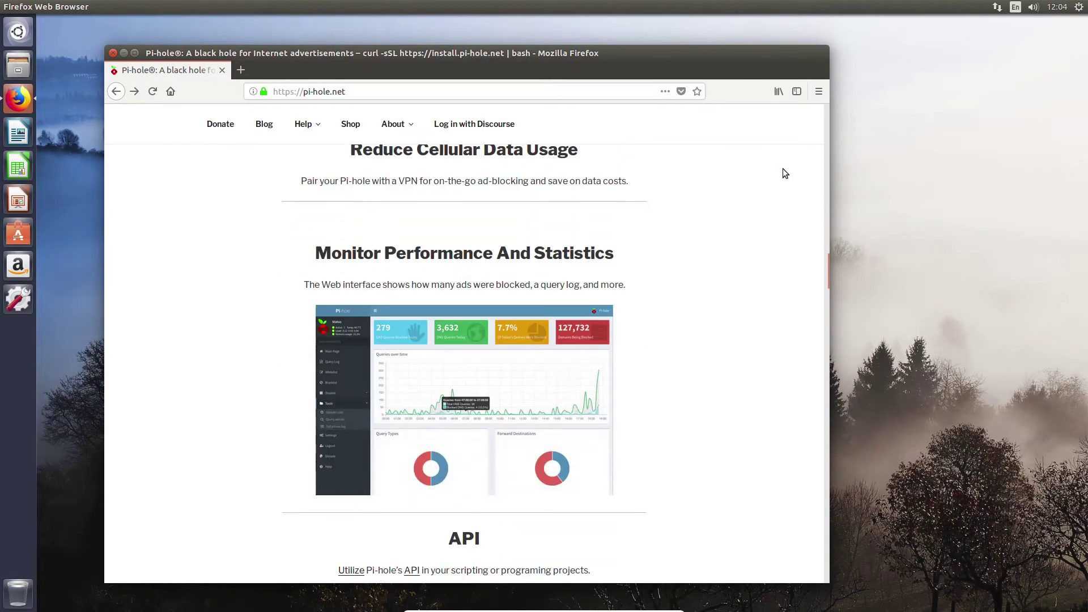
{"action": "scroll", "coordinate": [784, 175], "scroll_direction": "down", "scroll_amount": 15}
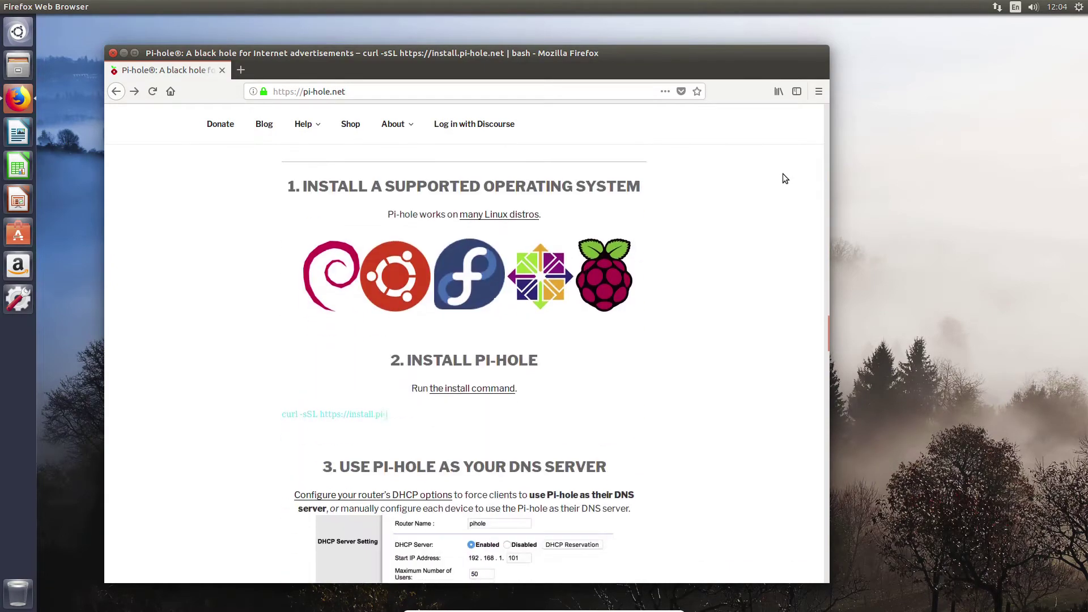
{"action": "scroll", "coordinate": [785, 178], "scroll_direction": "down", "scroll_amount": 20}
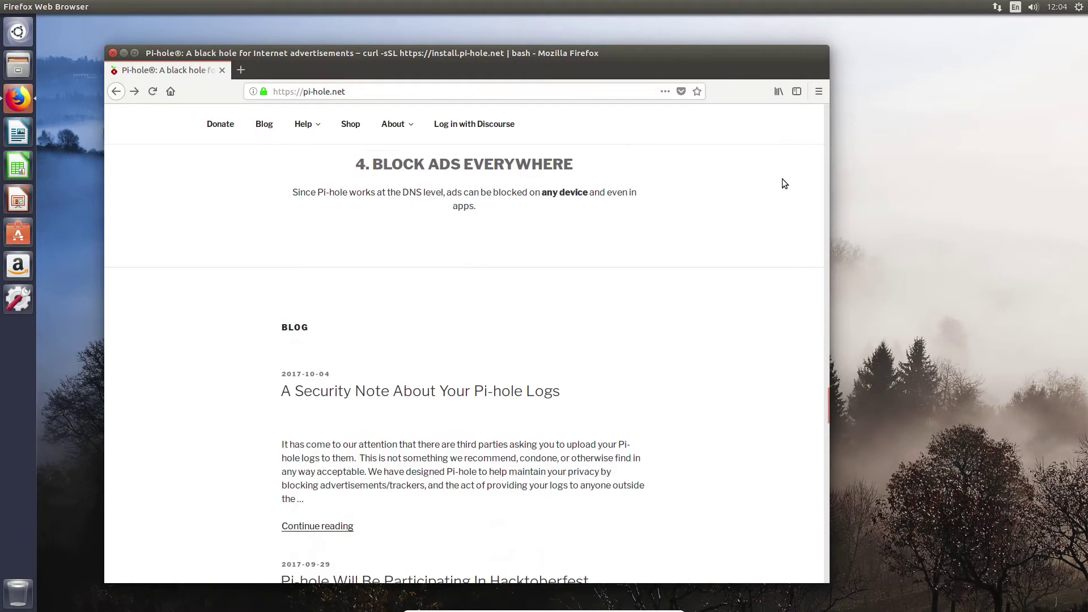
{"action": "scroll", "coordinate": [784, 184], "scroll_direction": "down", "scroll_amount": 15}
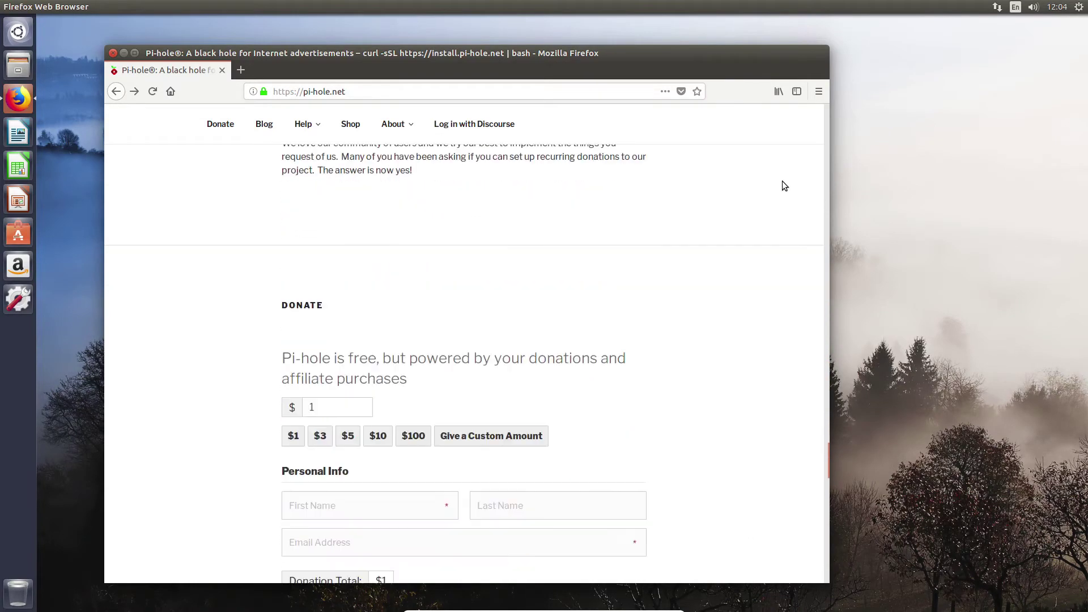
{"action": "scroll", "coordinate": [785, 187], "scroll_direction": "down", "scroll_amount": 2}
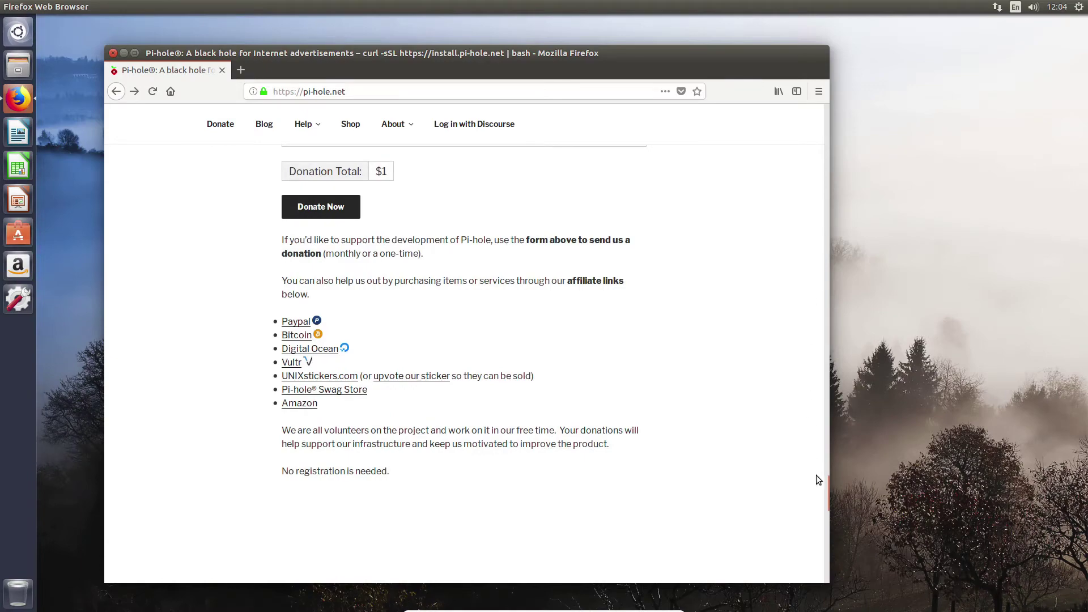
{"action": "left_click_drag", "start_coordinate": [827, 479], "coordinate": [833, 301]}
{"action": "left_click", "coordinate": [484, 522]}
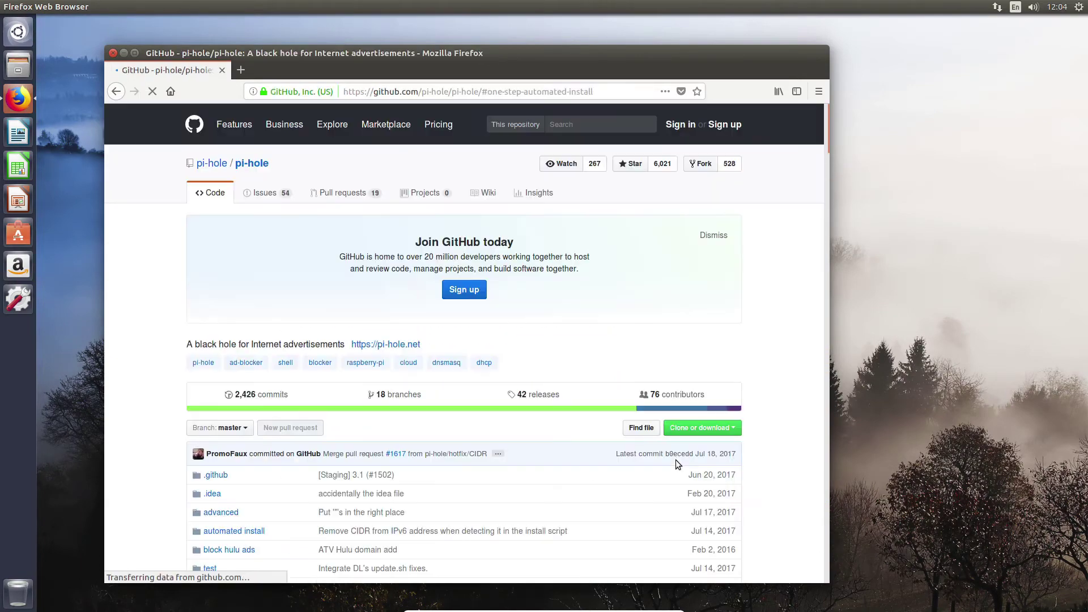
Select and copy the two wget and bash install lines.
{"action": "scroll", "coordinate": [777, 275], "scroll_direction": "down", "scroll_amount": 2}
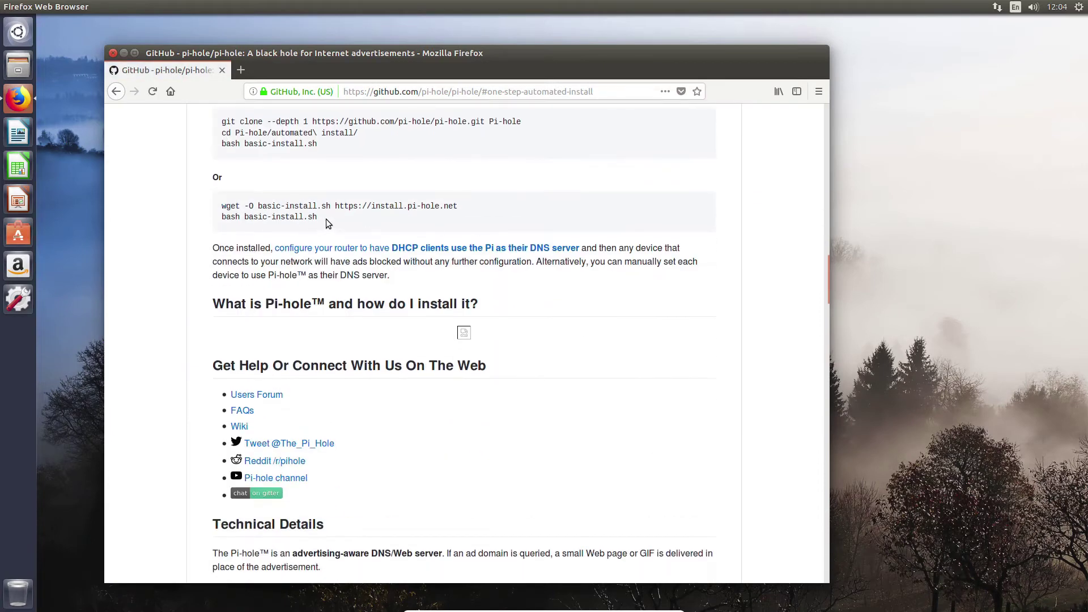
{"action": "left_click_drag", "start_coordinate": [326, 223], "coordinate": [222, 211]}
{"action": "right_click", "coordinate": [223, 211]}
{"action": "left_click", "coordinate": [267, 220]}
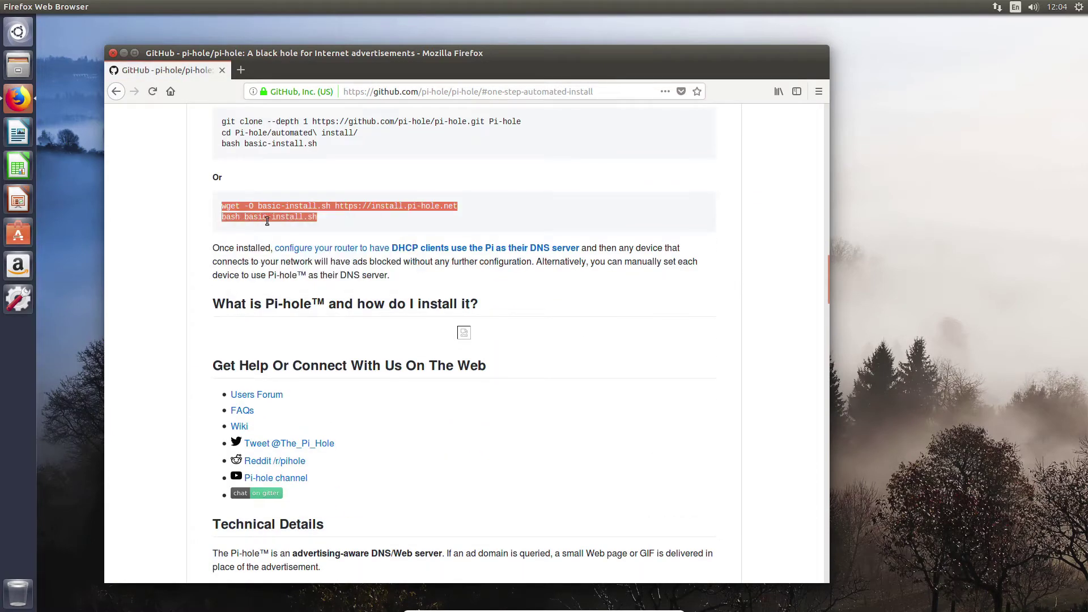
Open a new terminal over the page, ready to paste.
{"action": "key", "text": "ctrl+alt+t"}
{"action": "left_click_drag", "start_coordinate": [799, 19], "coordinate": [624, 100]}
{"action": "right_click", "coordinate": [618, 141]}
Paste and run the Pi-hole install commands, entering the sudo password.
{"action": "left_click", "coordinate": [643, 175]}
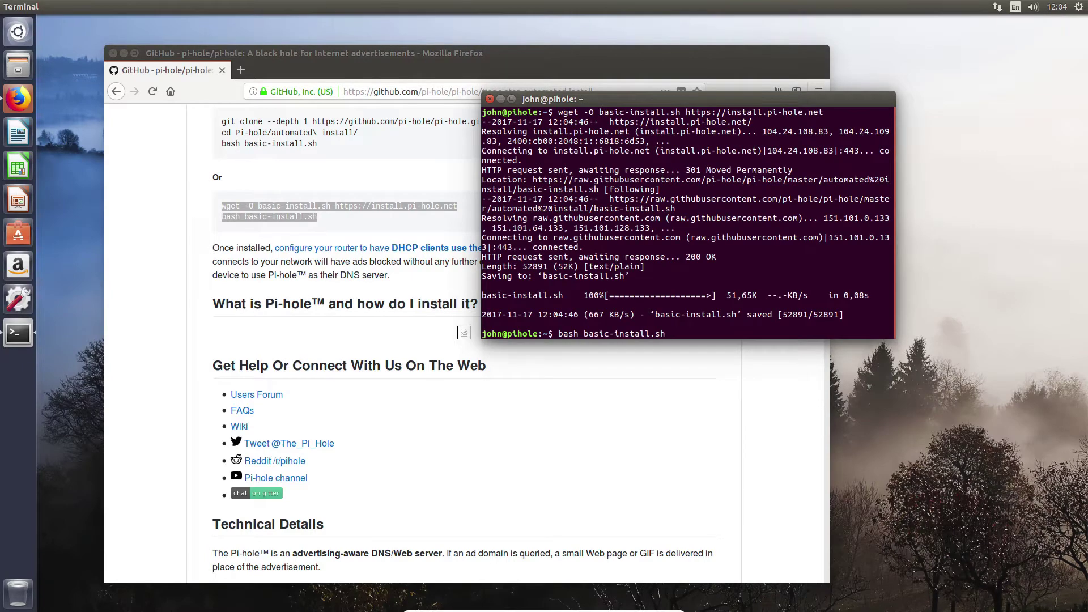
{"action": "key", "text": "Return"}
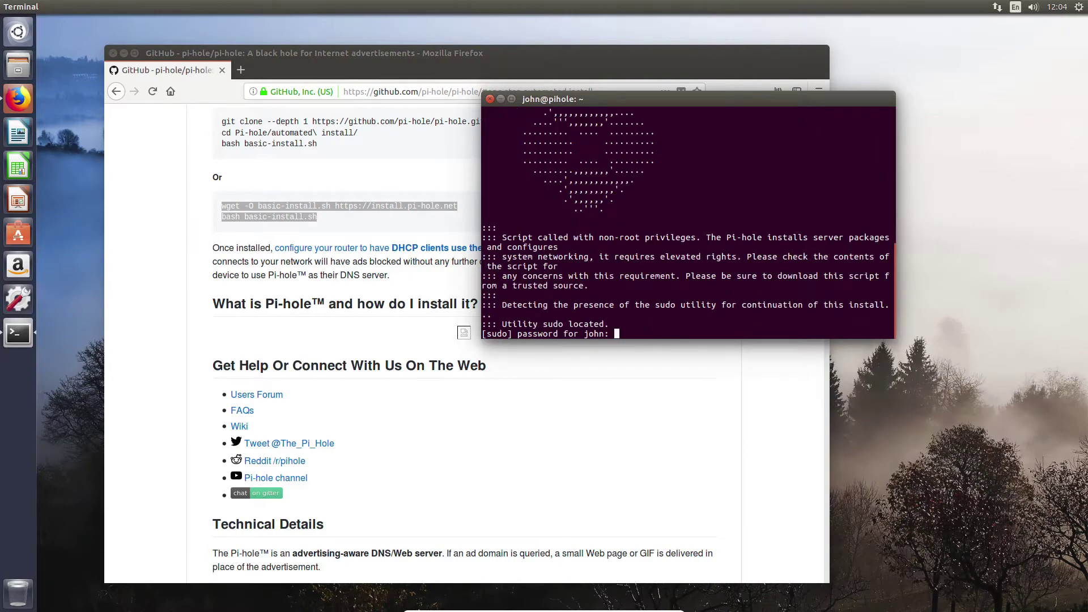
{"action": "key", "text": "Return"}
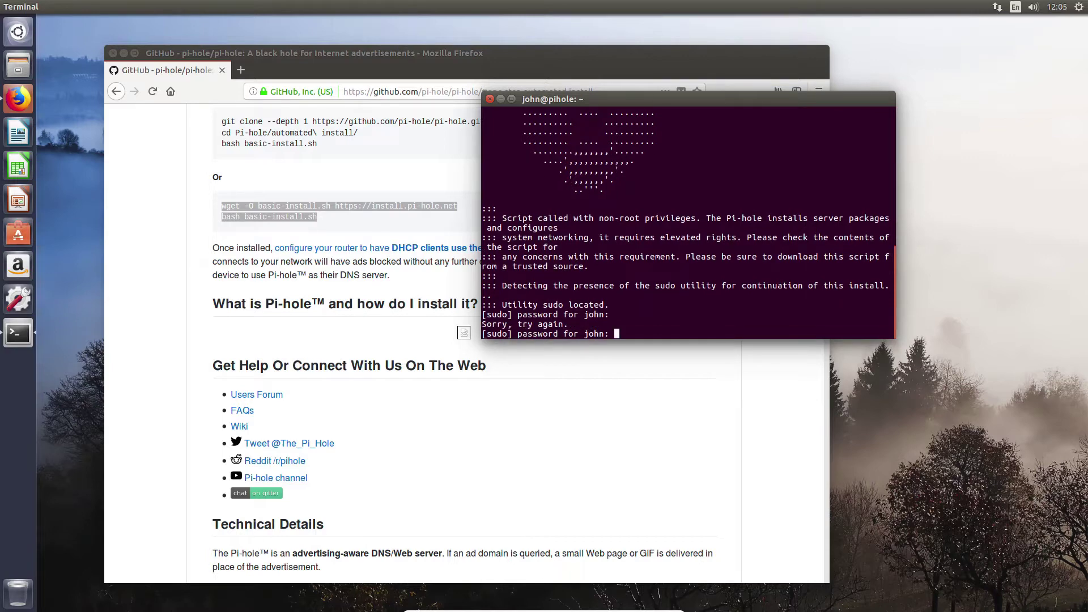
{"action": "key", "text": "Return"}
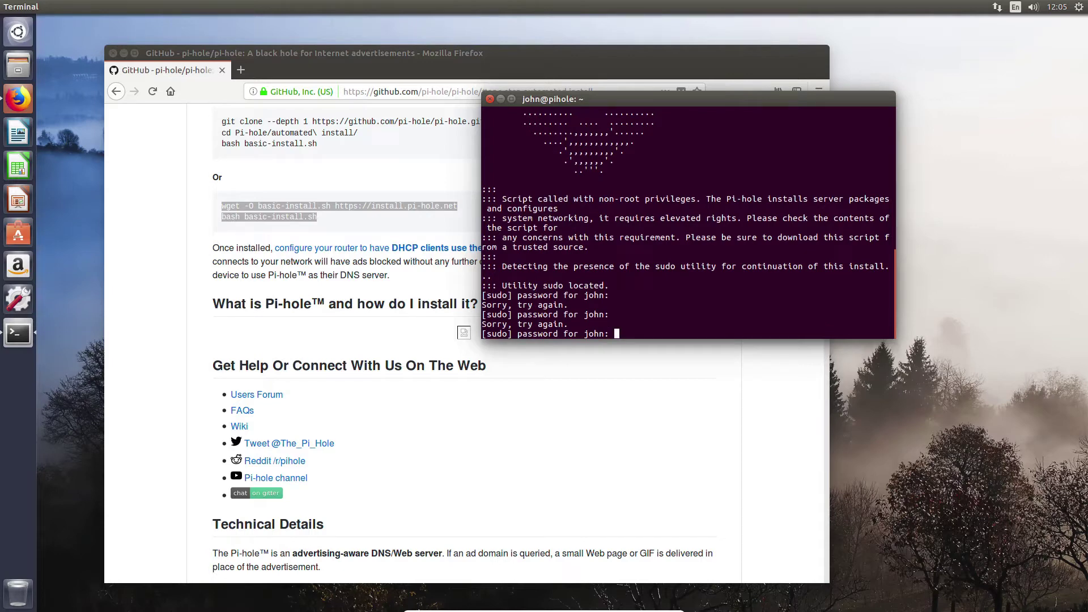
{"action": "key", "text": "Return"}
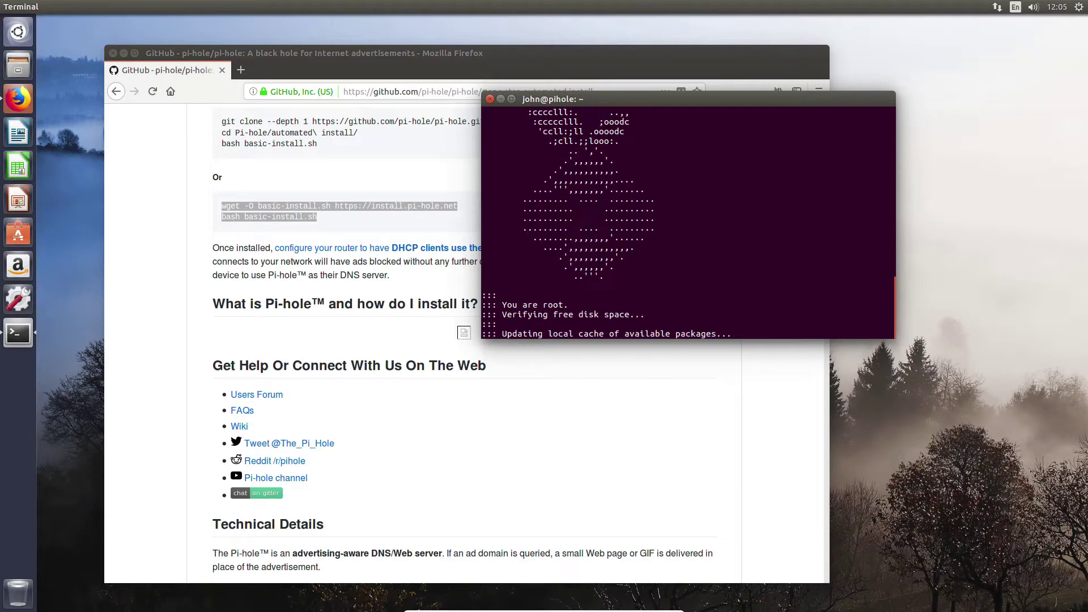
Hide Firefox and move the terminal to the upper left, making it taller.
{"action": "left_click", "coordinate": [124, 53]}
{"action": "left_click_drag", "start_coordinate": [611, 100], "coordinate": [273, 50]}
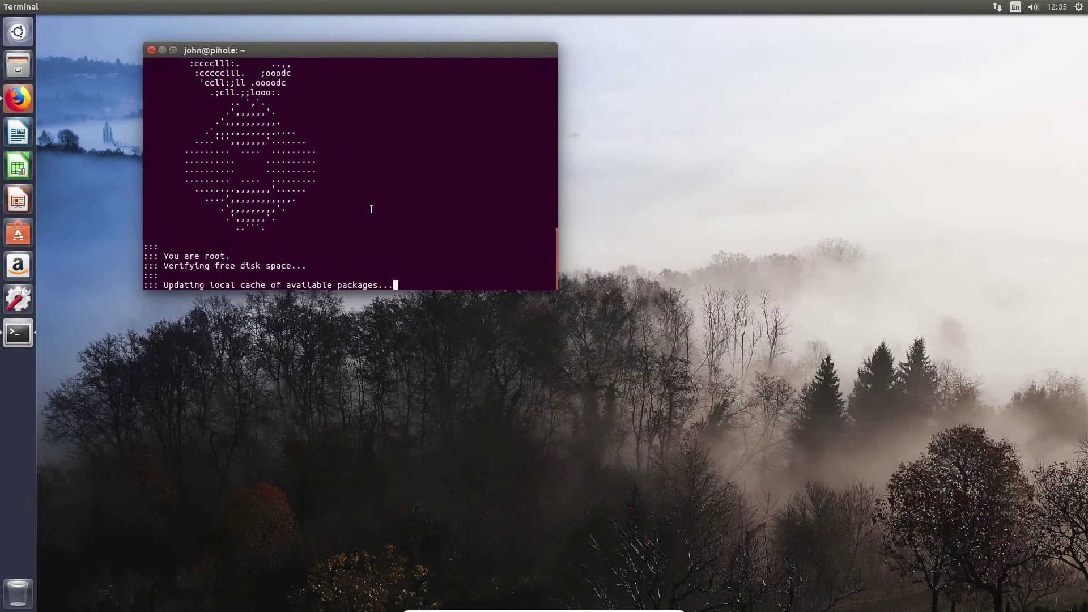
{"action": "scroll", "coordinate": [268, 162], "scroll_direction": "up", "scroll_amount": 2}
{"action": "left_click_drag", "start_coordinate": [376, 288], "coordinate": [408, 539]}
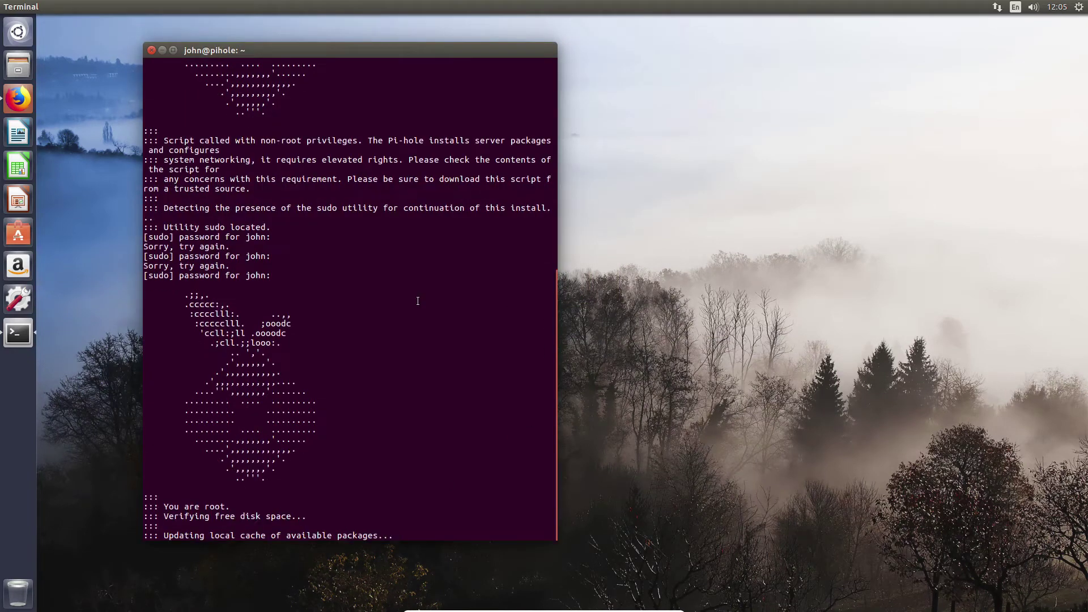
Browse the Terminal menus and Preferences' shortcut, profile and encoding settings.
{"action": "left_click", "coordinate": [135, 8]}
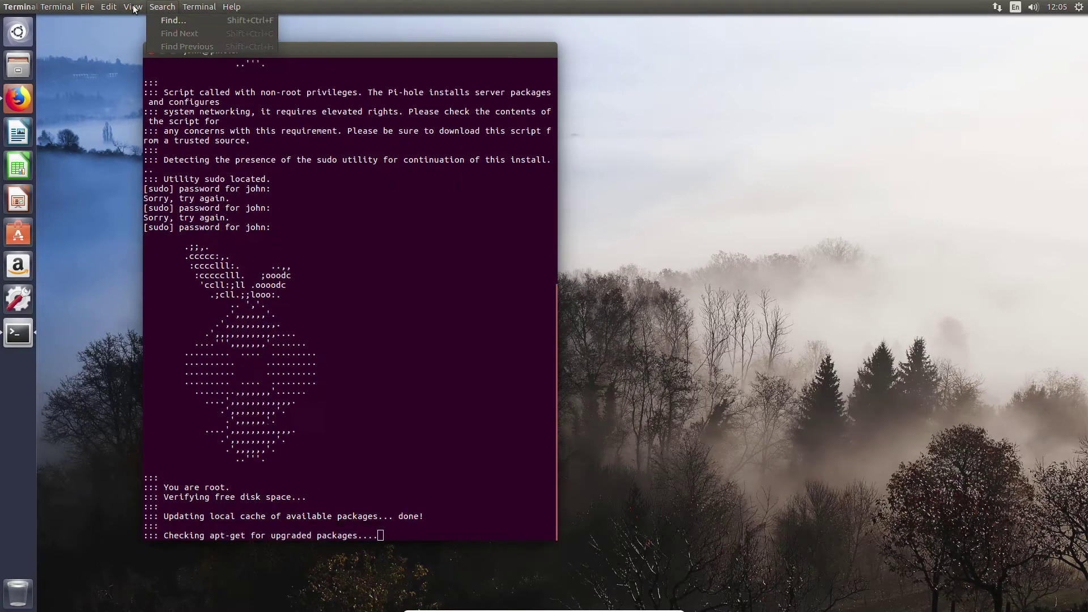
{"action": "mouse_move", "coordinate": [64, 9]}
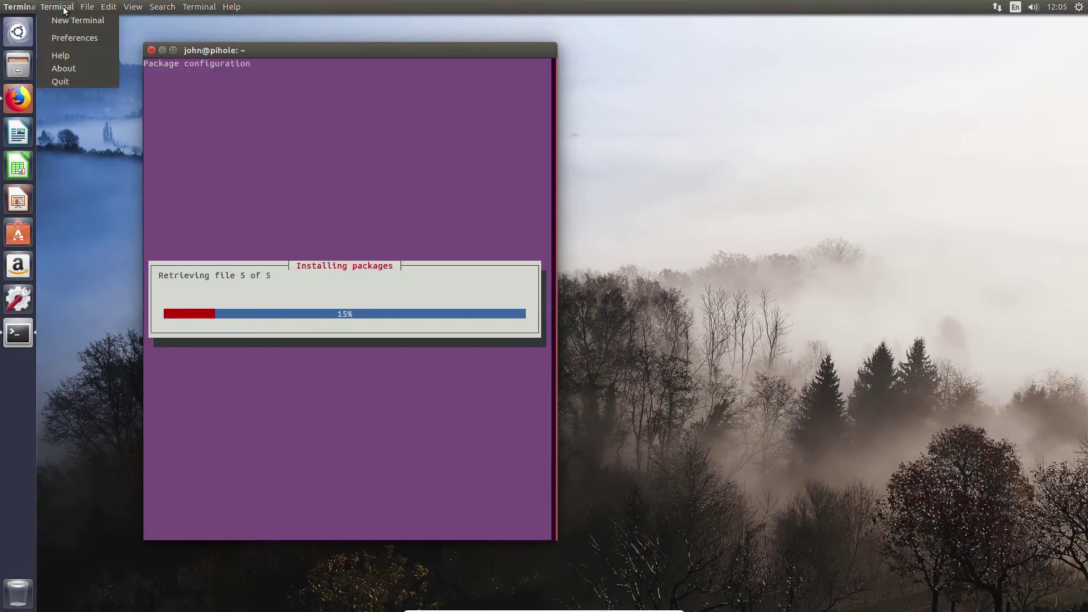
{"action": "key", "text": "Escape"}
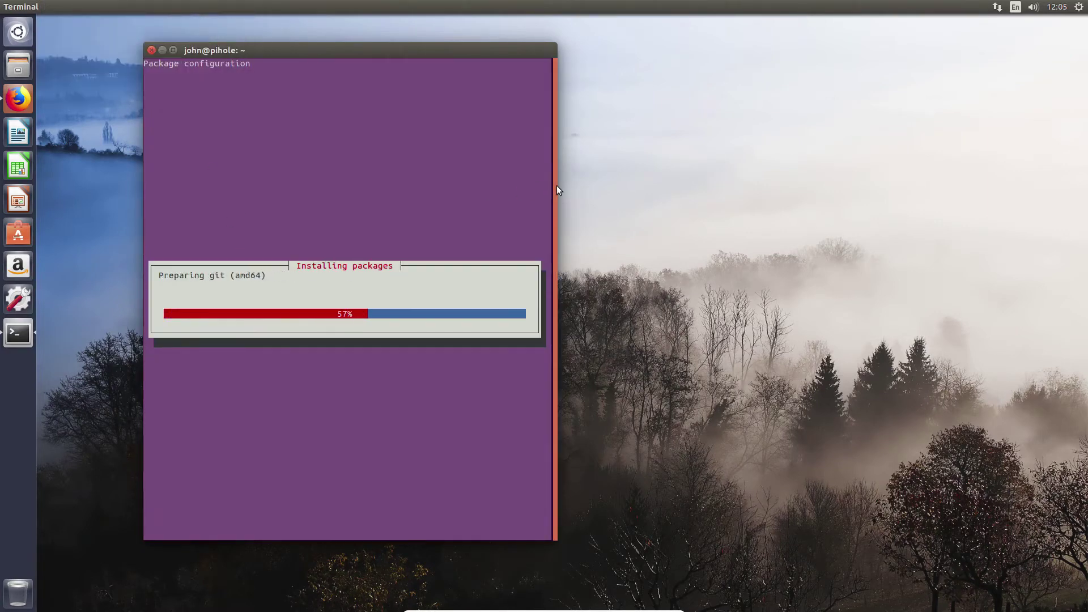
{"action": "left_click", "coordinate": [21, 7]}
{"action": "key", "text": "Escape"}
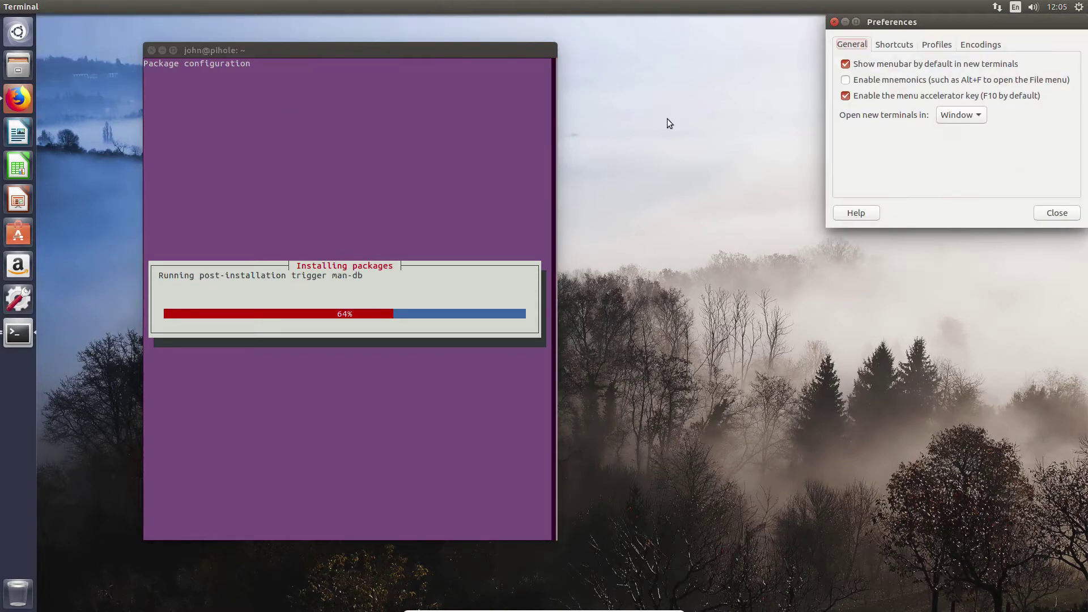
{"action": "left_click", "coordinate": [894, 44]}
{"action": "left_click", "coordinate": [937, 44]}
{"action": "left_click", "coordinate": [977, 45]}
{"action": "left_click", "coordinate": [835, 22]}
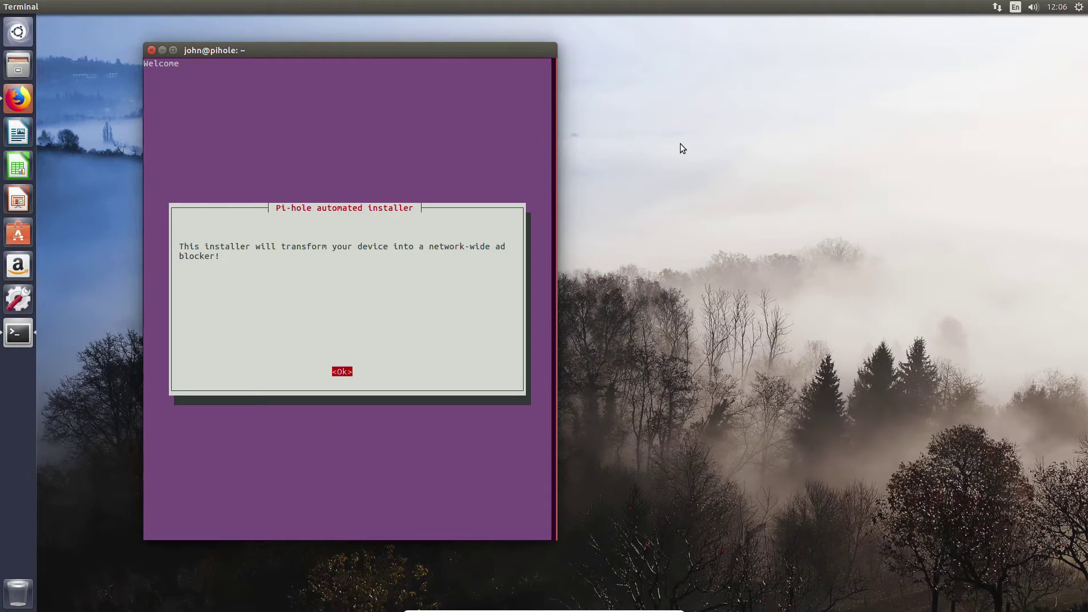
Accept installer defaults: Google DNS, default protocols, current static IP, web admin, query logging.
{"action": "key", "text": "Return"}
{"action": "key", "text": "Return"}
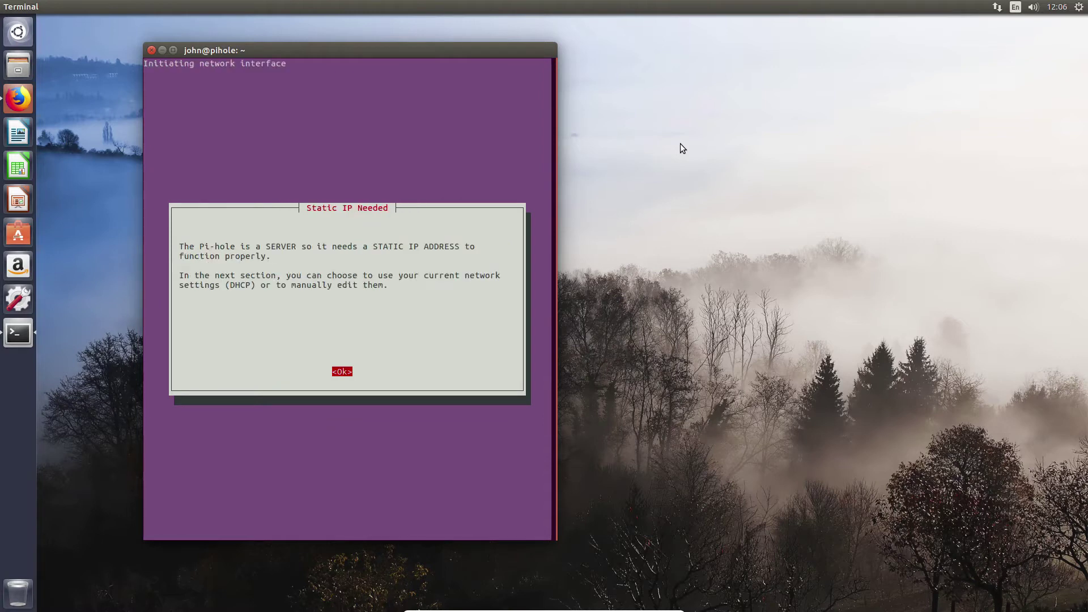
{"action": "key", "text": "Return"}
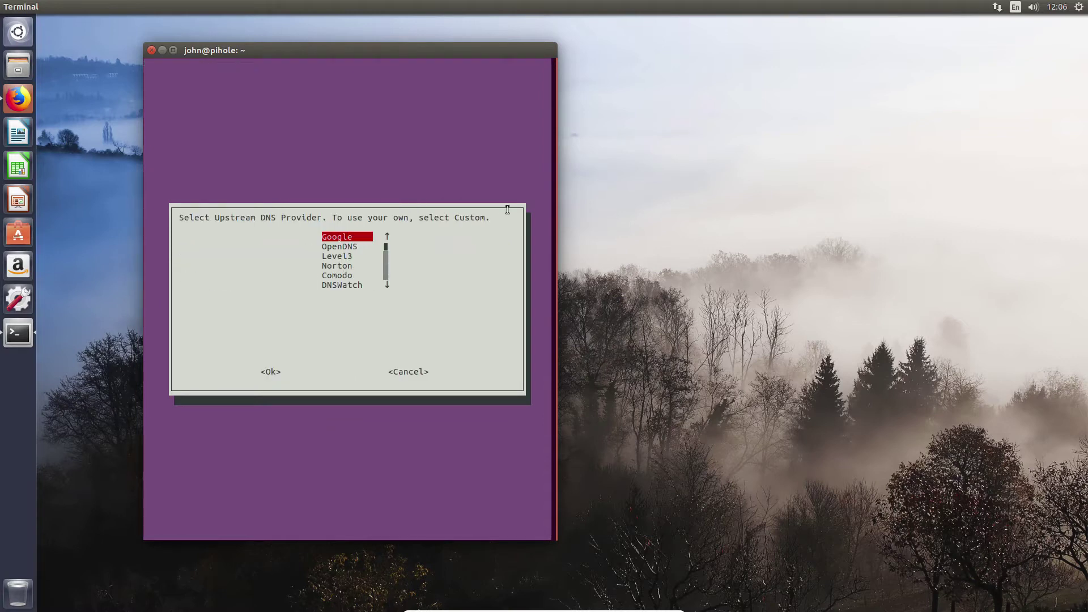
{"action": "key", "text": "Return"}
{"action": "key", "text": "Tab"}
{"action": "key", "text": "Return"}
{"action": "key", "text": "Return"}
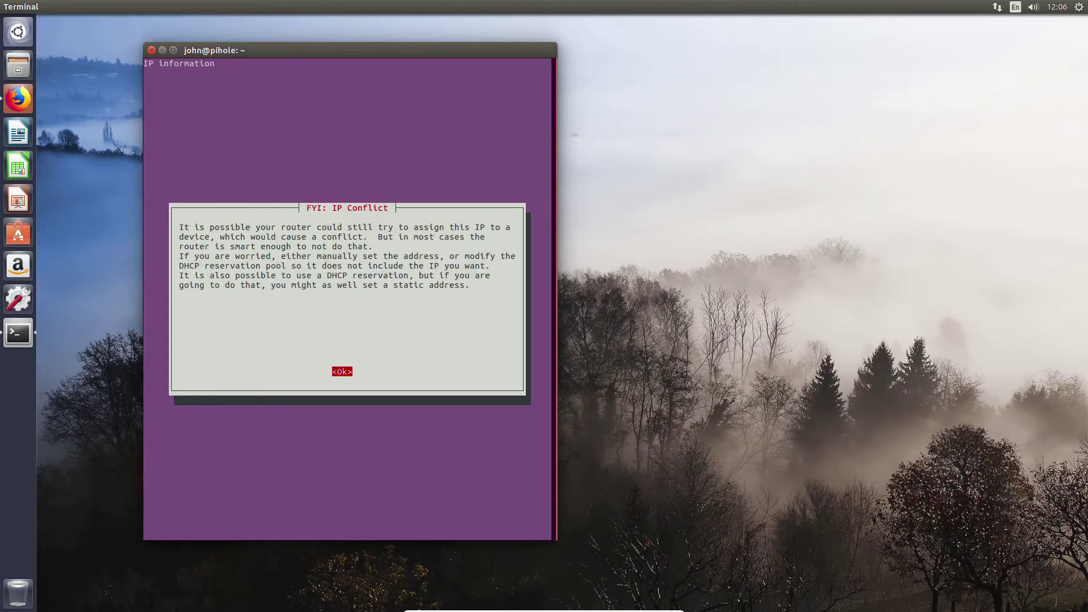
{"action": "key", "text": "Return"}
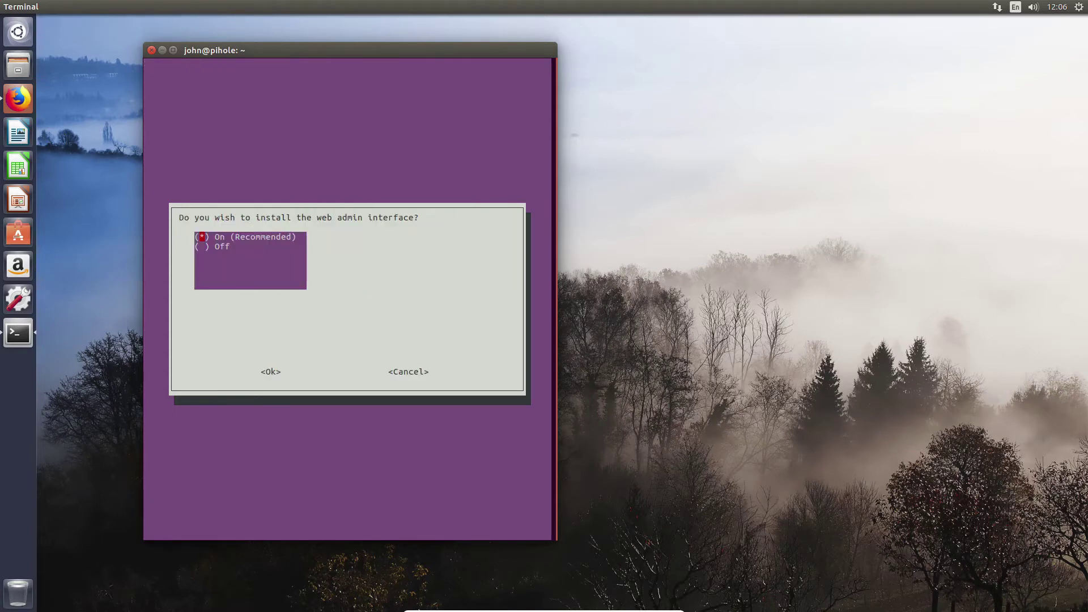
{"action": "key", "text": "Tab"}
{"action": "key", "text": "Return"}
{"action": "key", "text": "Tab"}
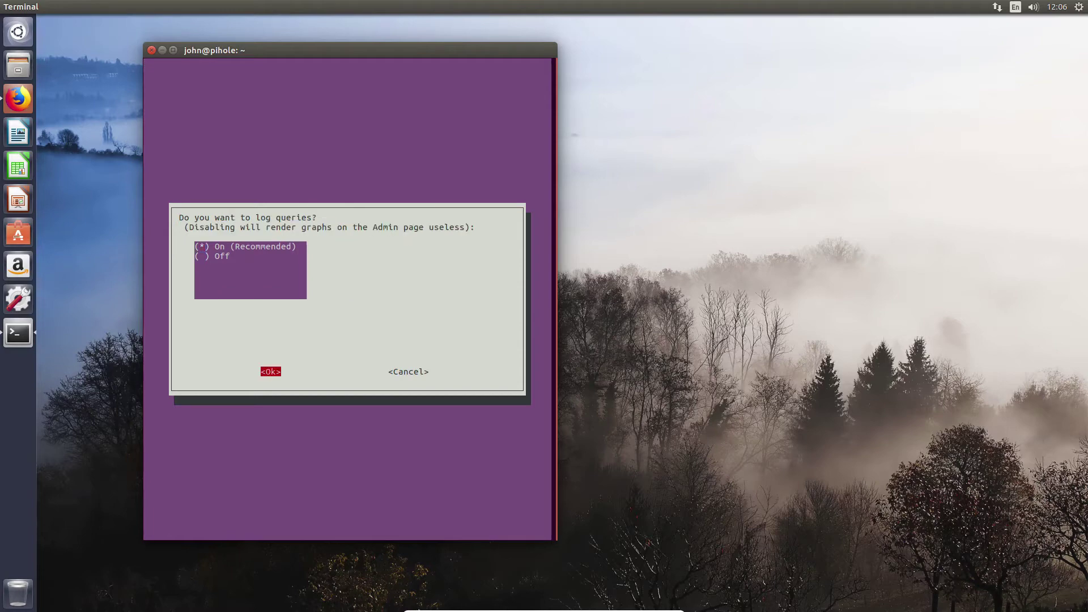
{"action": "key", "text": "Return"}
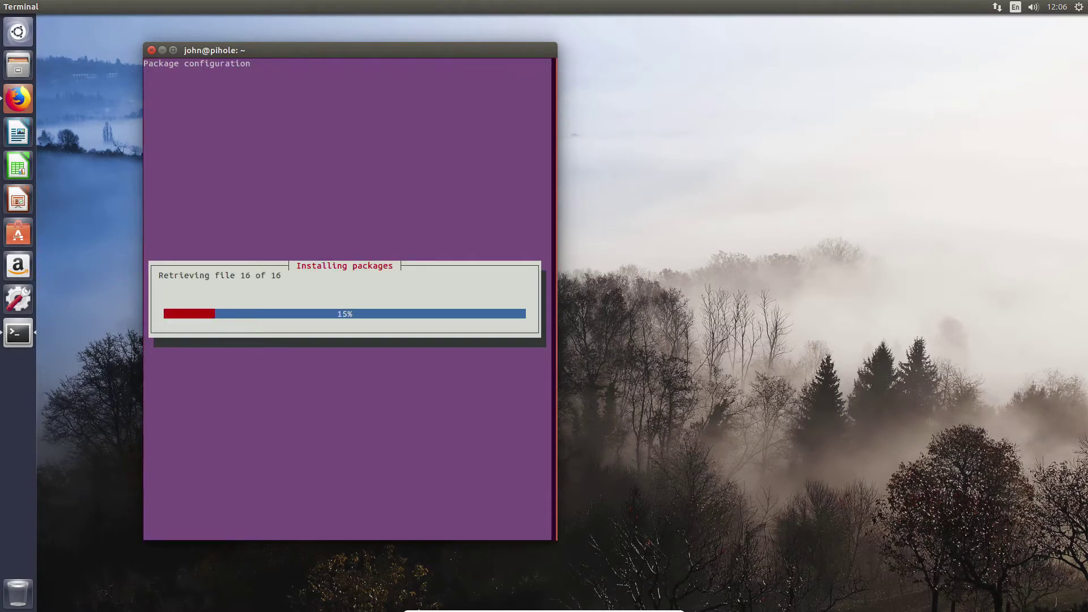
{"action": "key", "text": "ctrl+plus"}
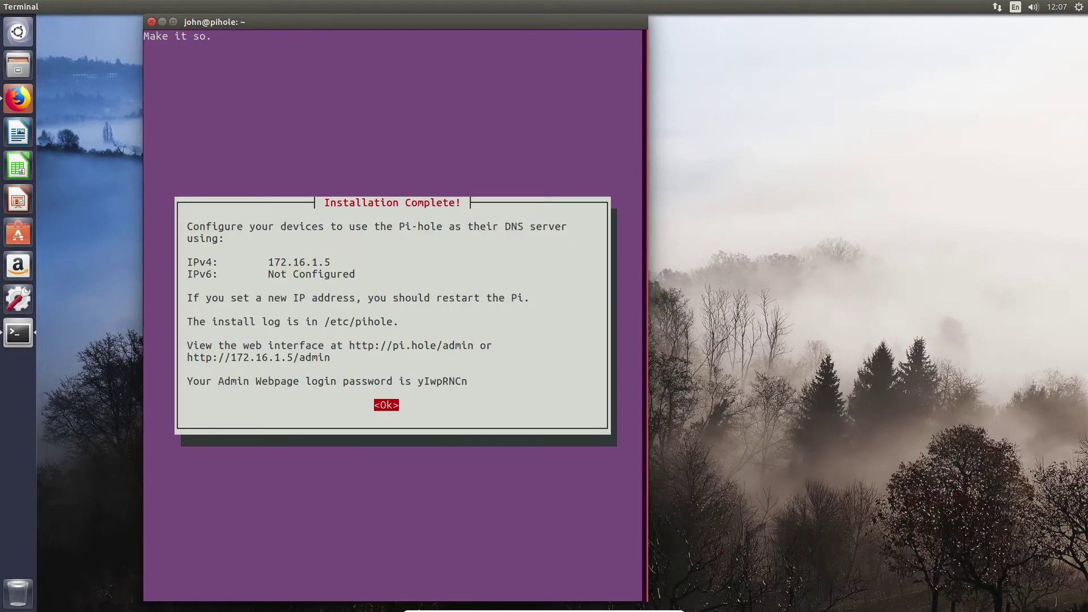
{"action": "key", "text": "Return"}
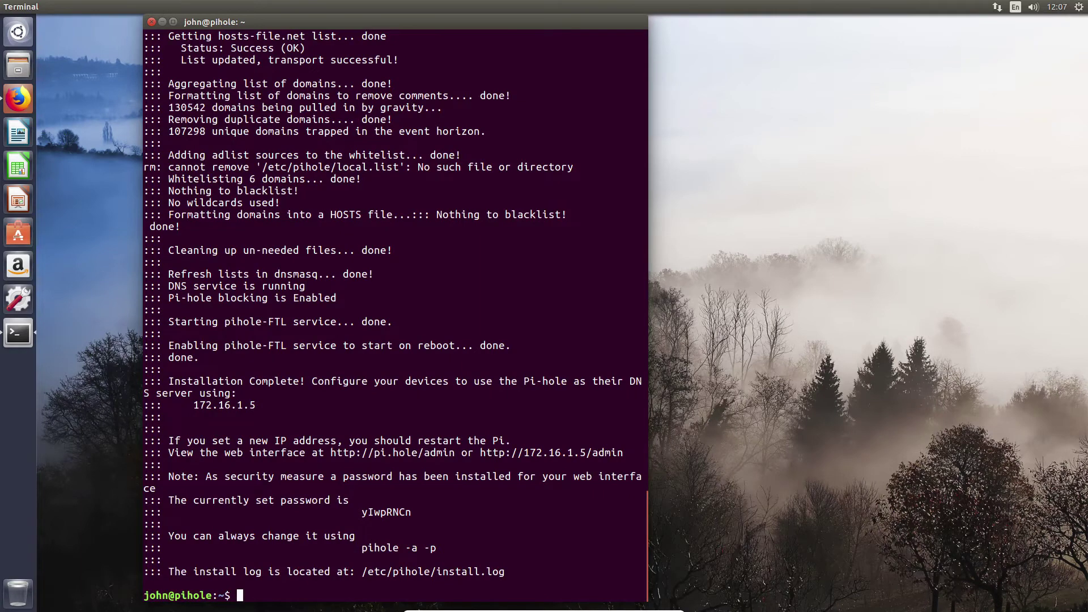
{"action": "left_click_drag", "start_coordinate": [361, 512], "coordinate": [412, 512]}
{"action": "right_click", "coordinate": [399, 511]}
{"action": "left_click", "coordinate": [430, 537]}
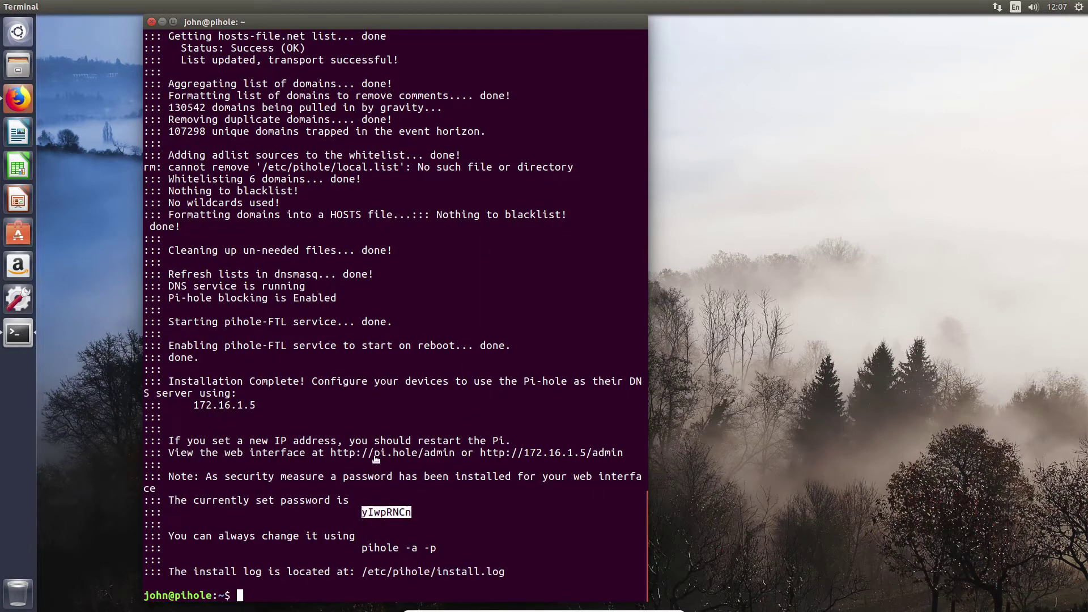
{"action": "left_click", "coordinate": [530, 457], "text": "ctrl"}
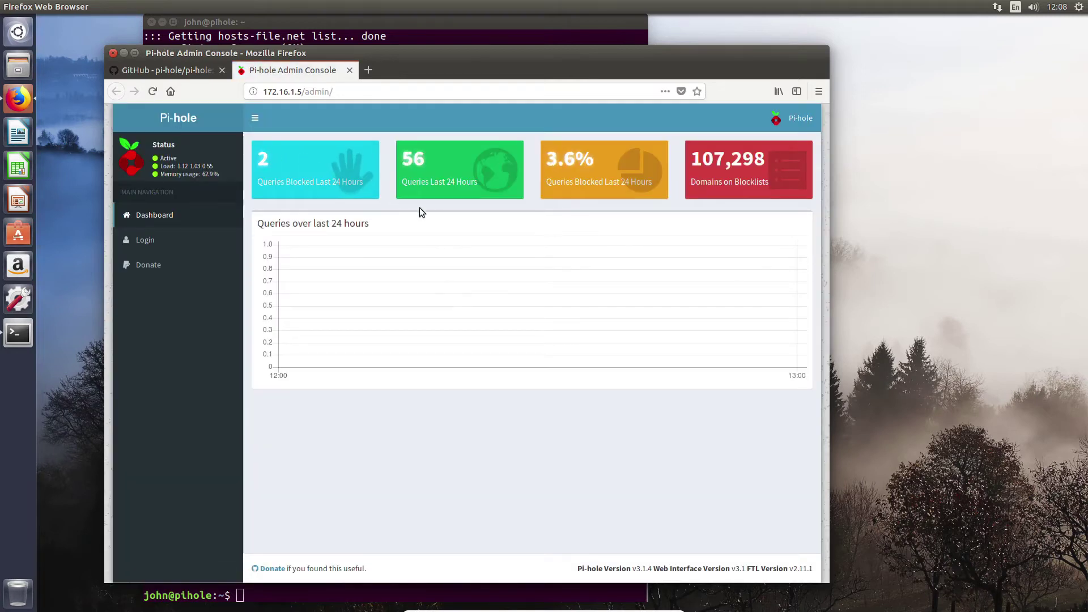
Log in to the Admin Console with the pasted password, declining to save it.
{"action": "left_click", "coordinate": [145, 239]}
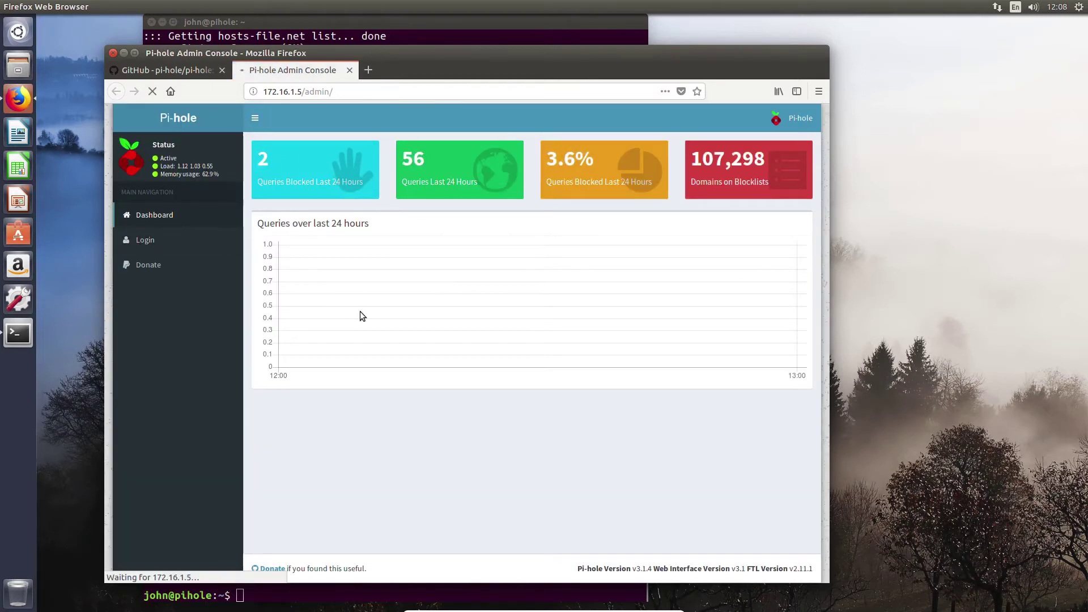
{"action": "right_click", "coordinate": [479, 407]}
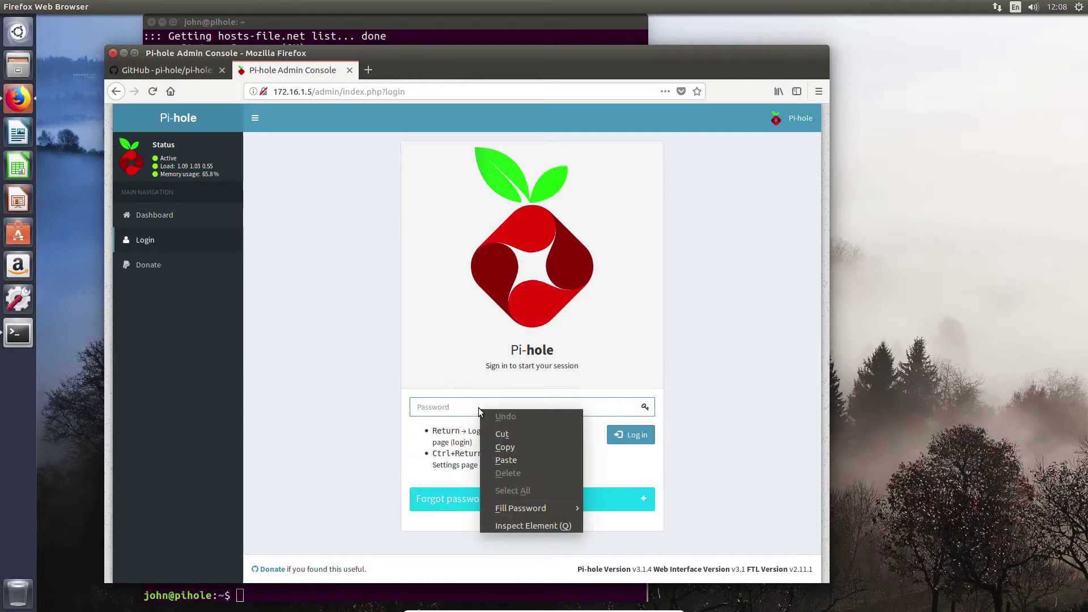
{"action": "left_click", "coordinate": [510, 457]}
{"action": "key", "text": "Return"}
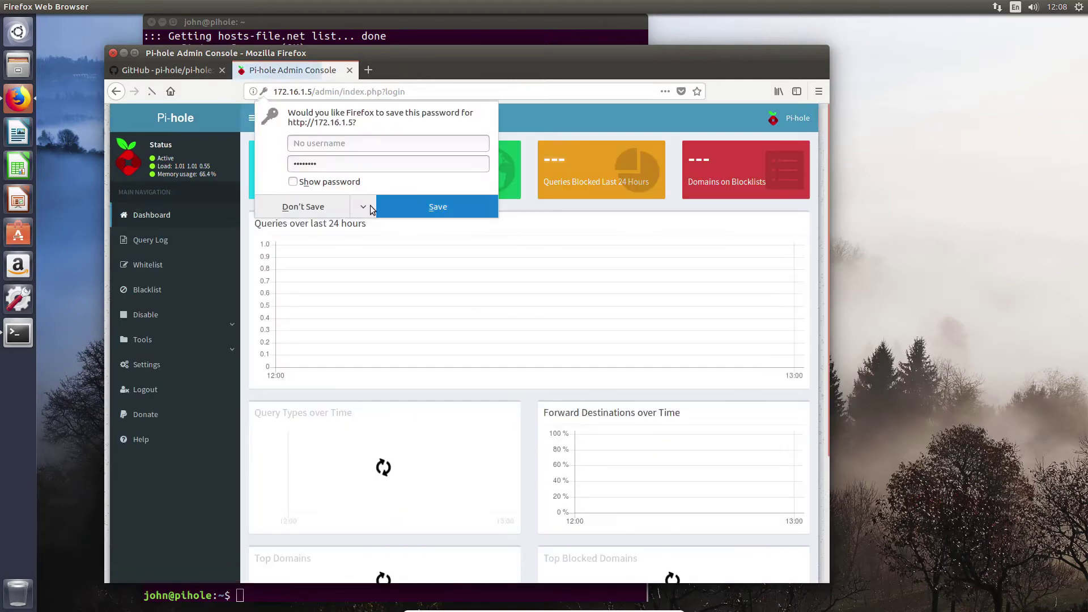
{"action": "left_click", "coordinate": [307, 207]}
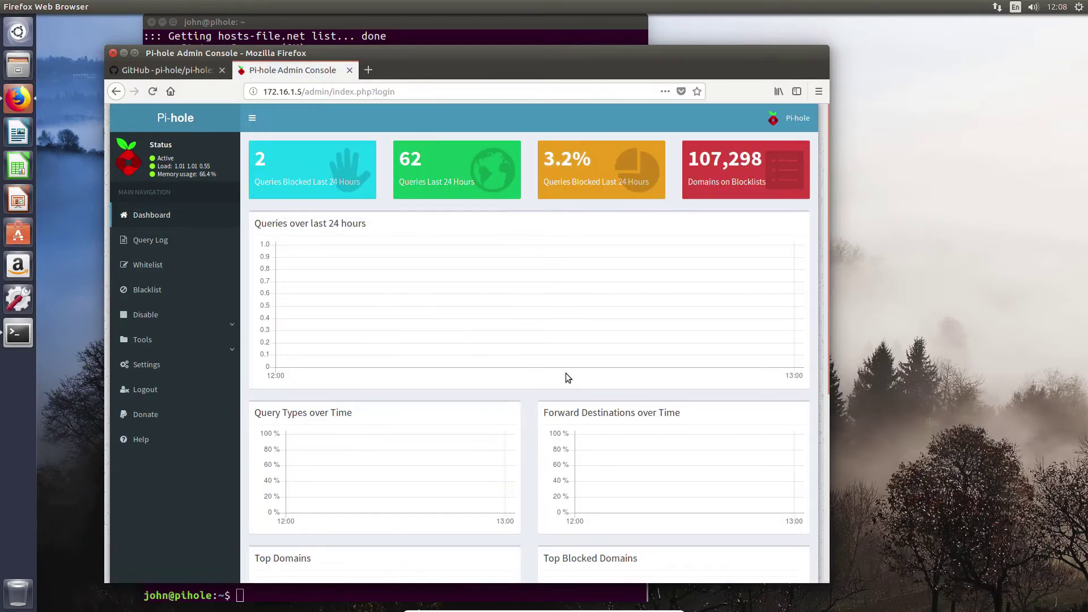
Enable the DHCP server in Settings and save it.
{"action": "left_click", "coordinate": [186, 372]}
{"action": "left_click", "coordinate": [267, 400]}
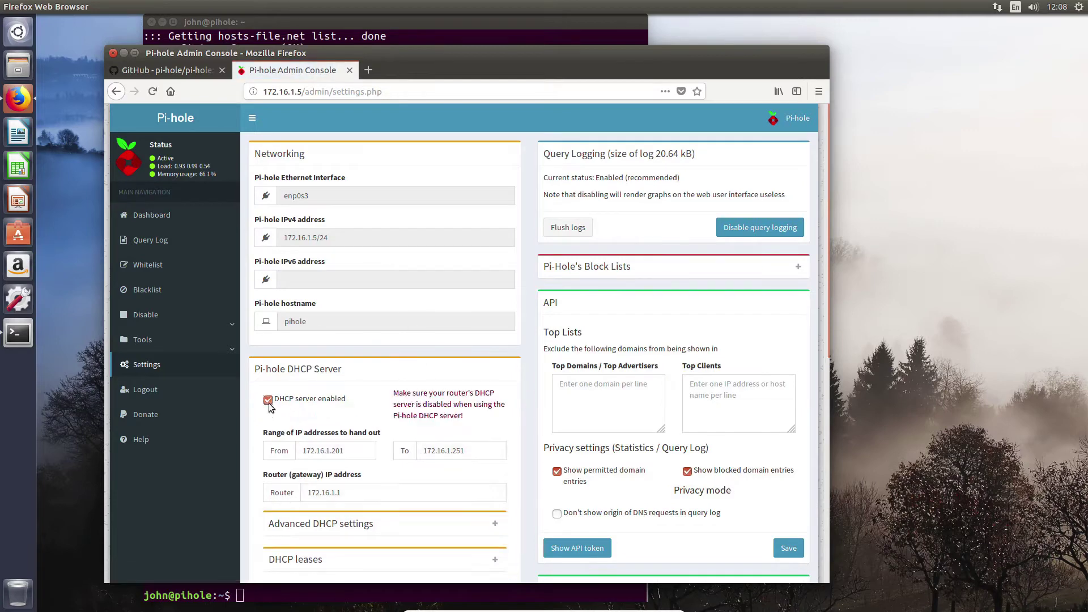
{"action": "scroll", "coordinate": [417, 276], "scroll_direction": "down", "scroll_amount": 3}
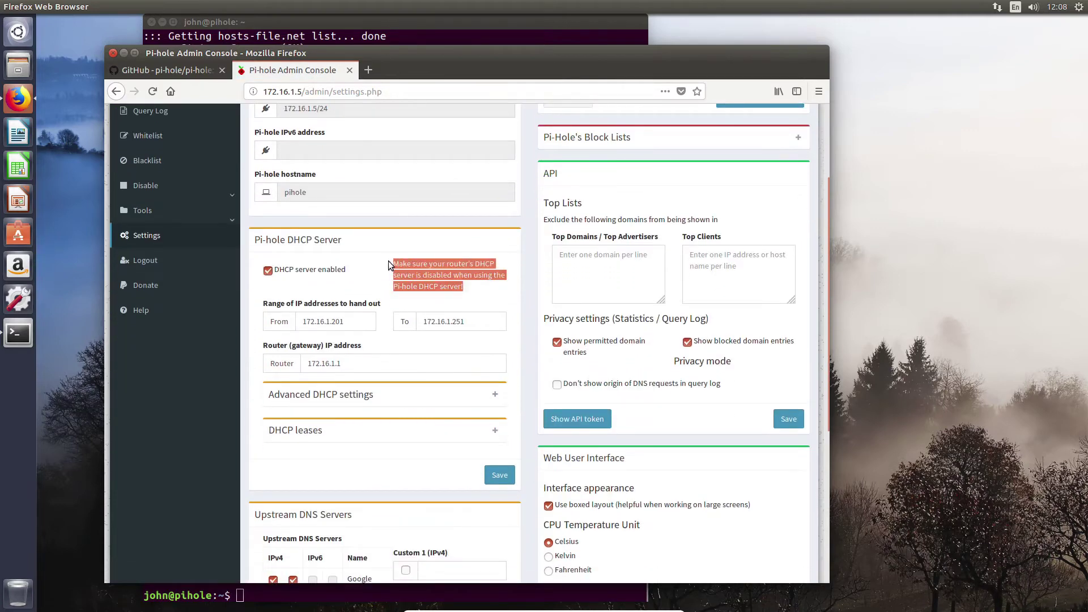
{"action": "left_click", "coordinate": [500, 475]}
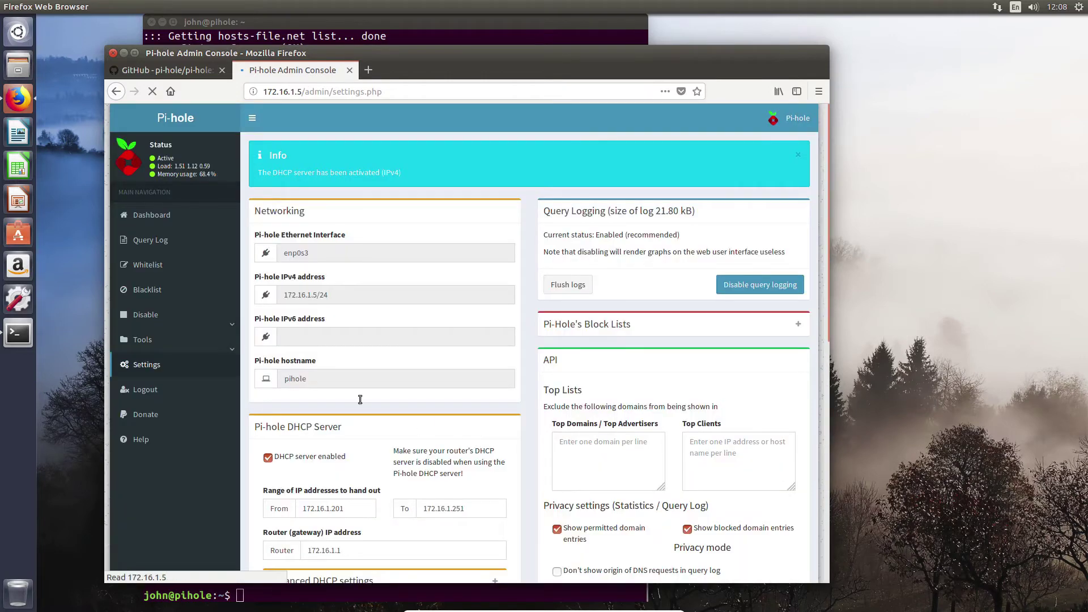
View the whitelist and blacklist, run Tools > Update Lists, then return to the Dashboard.
{"action": "left_click", "coordinate": [164, 273]}
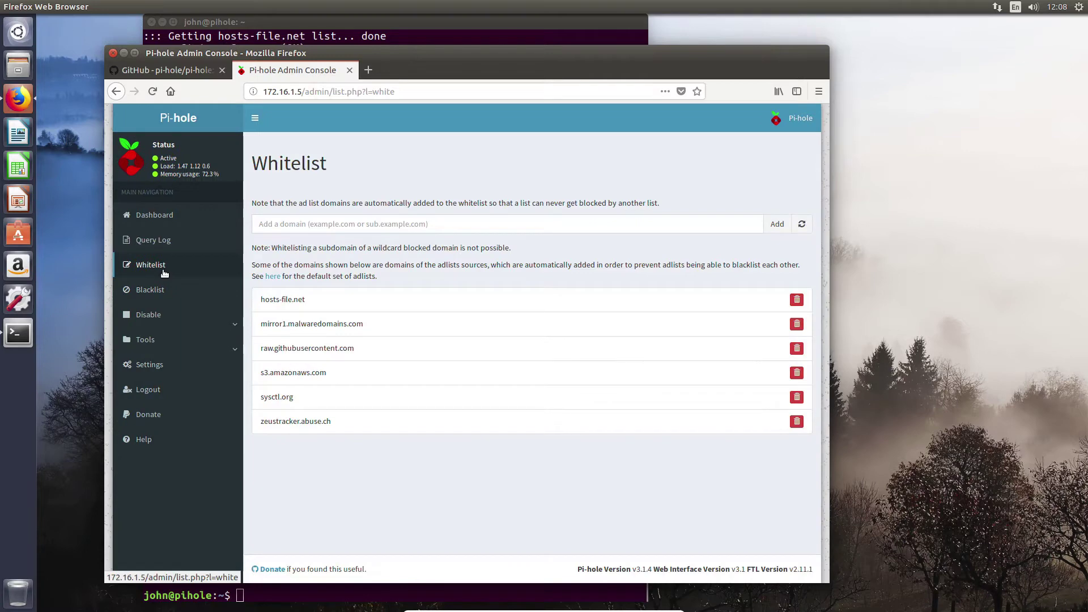
{"action": "left_click", "coordinate": [169, 299]}
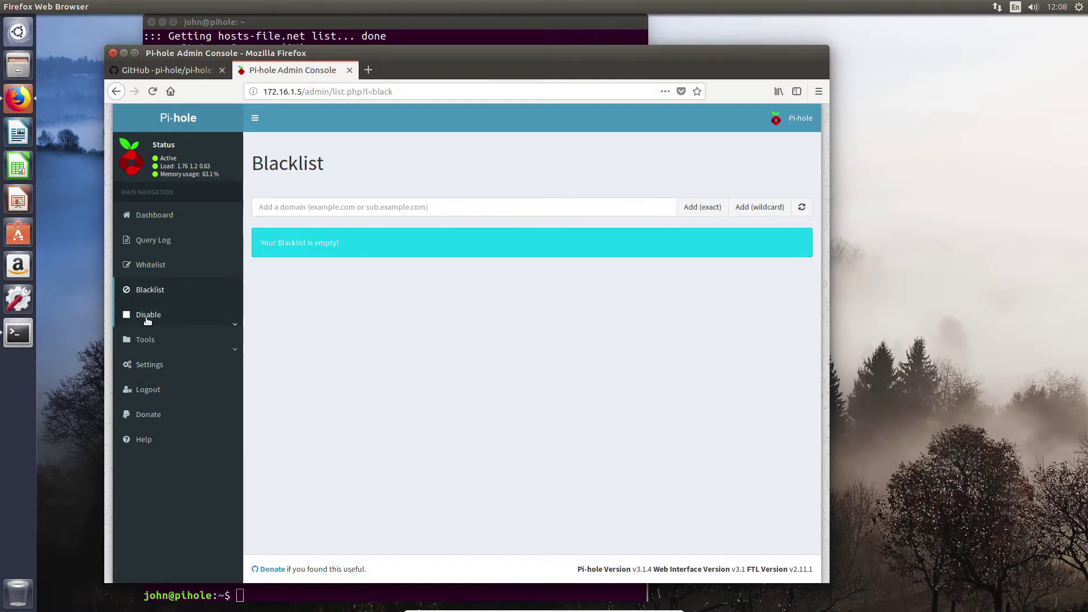
{"action": "left_click", "coordinate": [167, 346]}
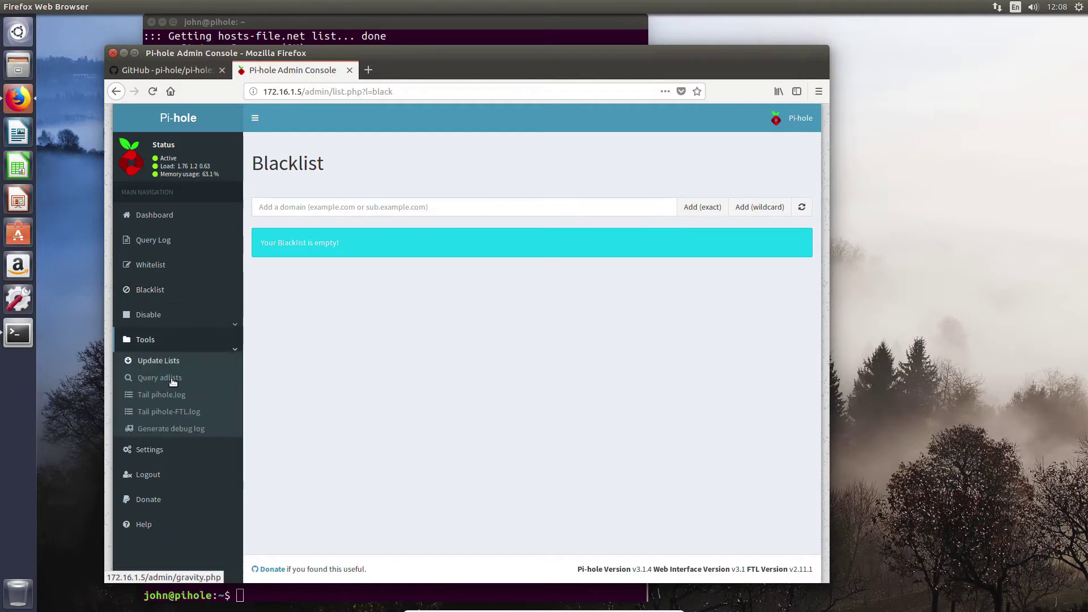
{"action": "left_click", "coordinate": [171, 364]}
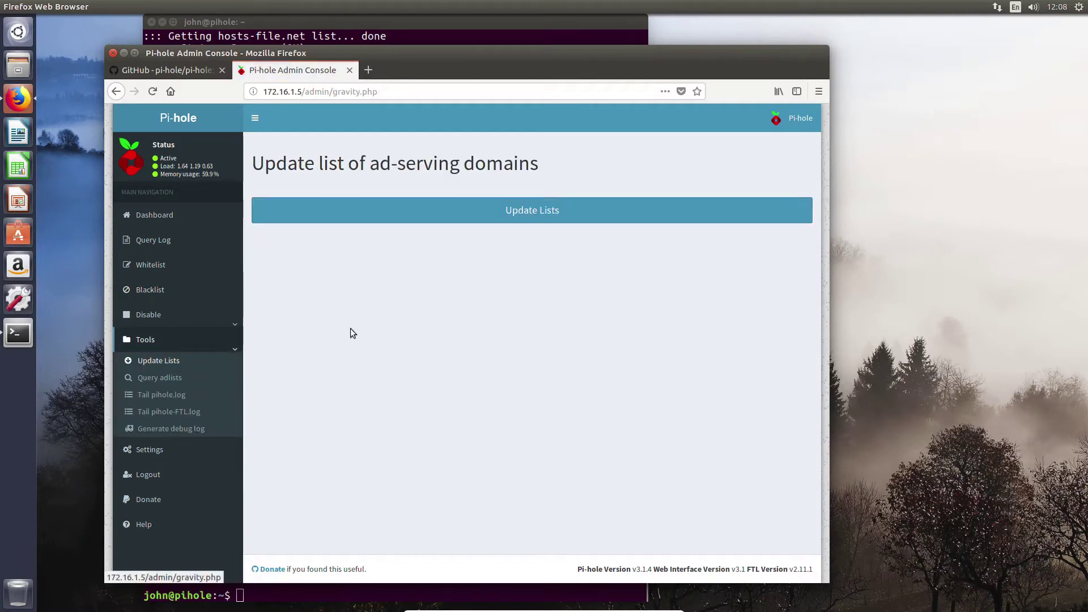
{"action": "left_click", "coordinate": [542, 216]}
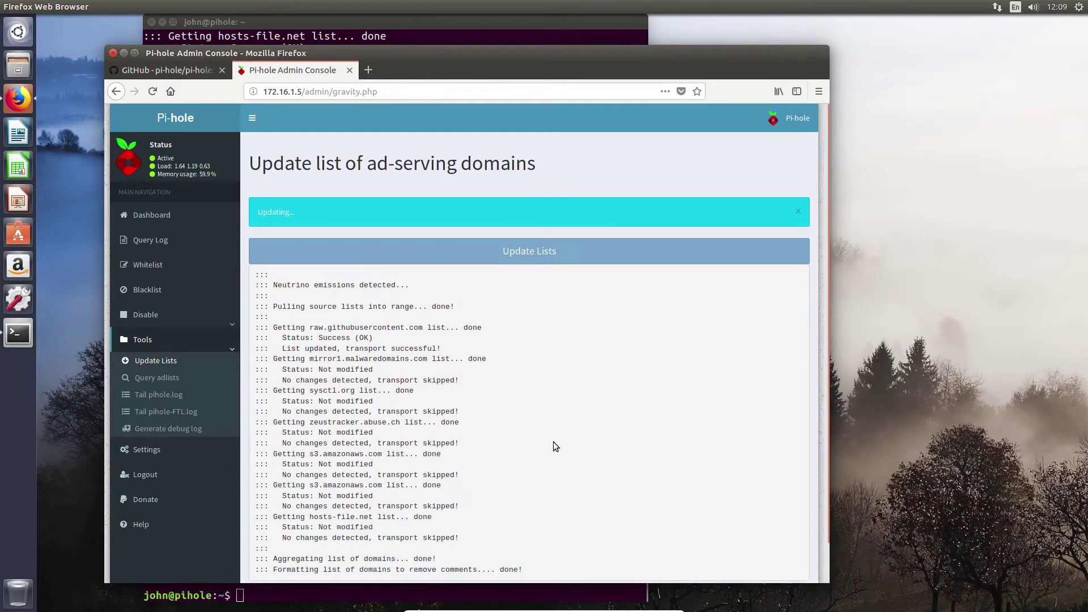
{"action": "scroll", "coordinate": [555, 447], "scroll_direction": "down", "scroll_amount": 3}
{"action": "scroll", "coordinate": [553, 442], "scroll_direction": "down", "scroll_amount": 3}
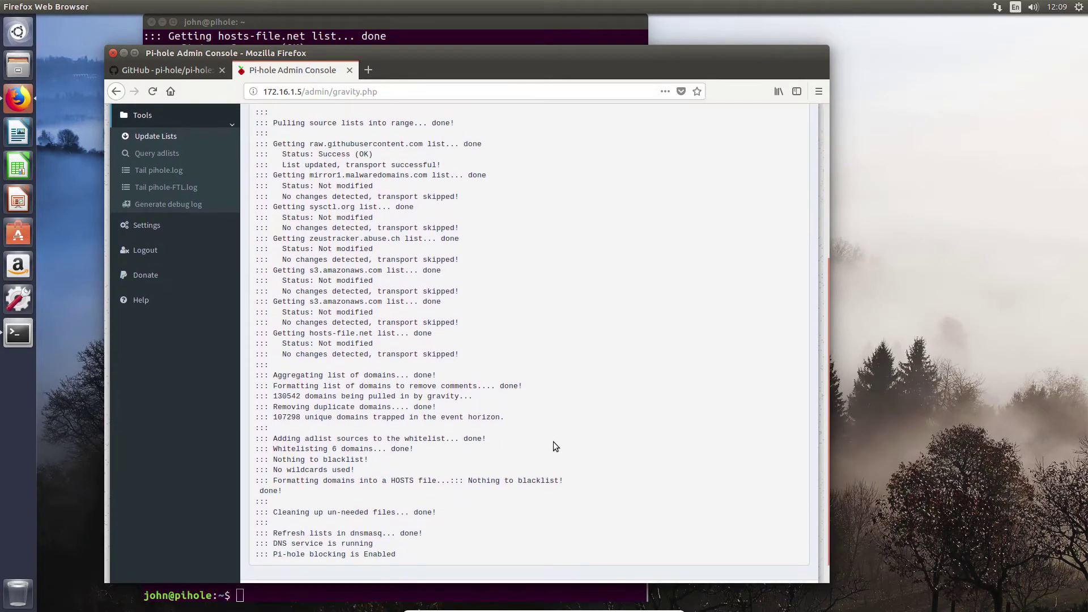
{"action": "scroll", "coordinate": [553, 442], "scroll_direction": "up", "scroll_amount": 7}
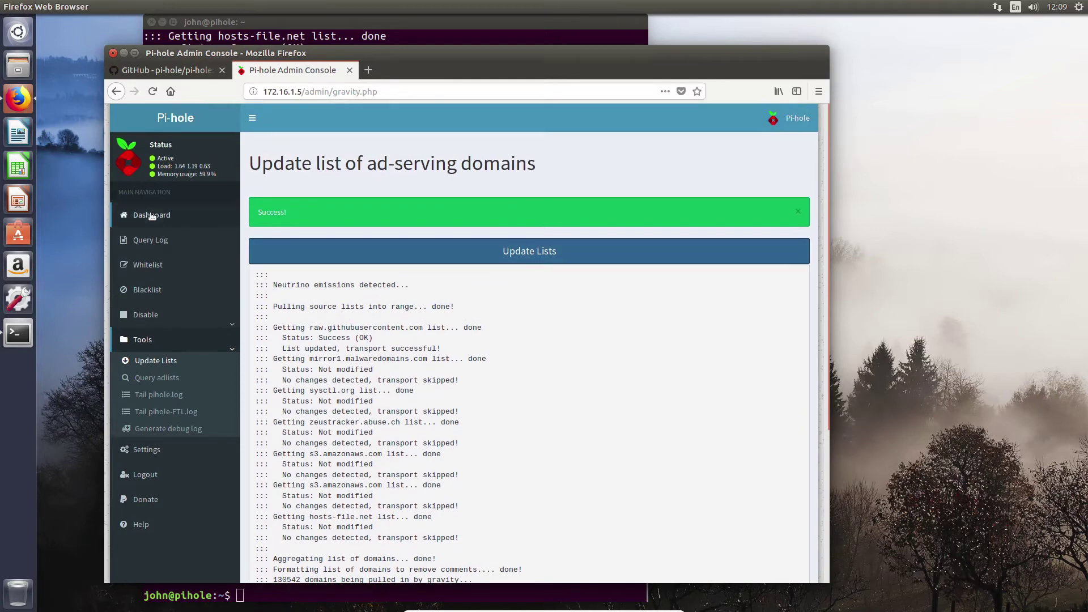
{"action": "left_click", "coordinate": [170, 215]}
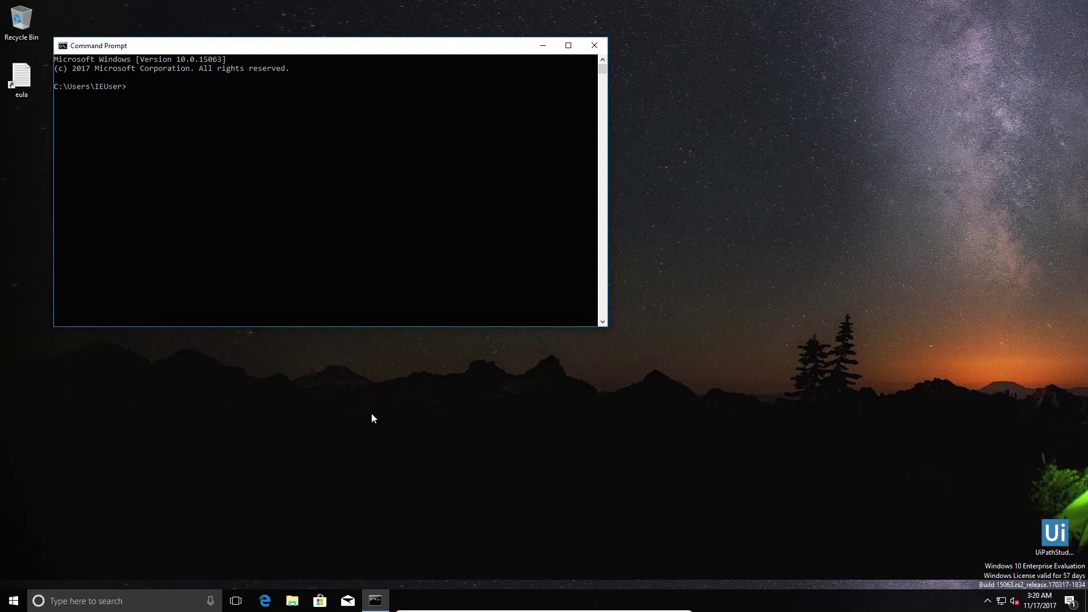
Run ipconfig and ipconfig /all, highlight DNS server 172.16.1.5, and launch Edge.
{"action": "type", "text": "ipconfig"}
{"action": "key", "text": "Return"}
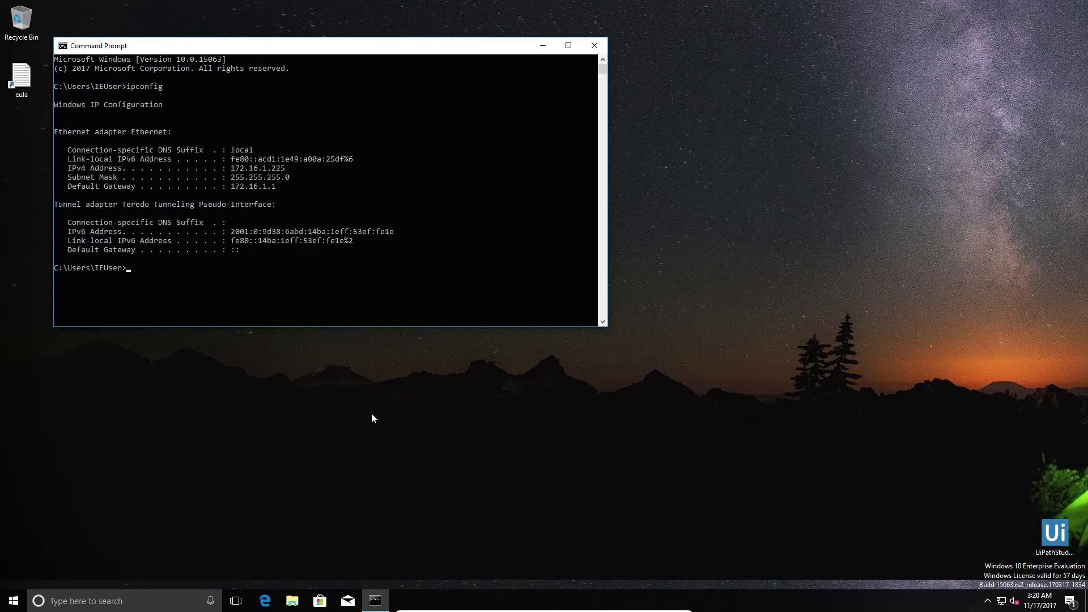
{"action": "key", "text": "Up"}
{"action": "type", "text": "/all"}
{"action": "key", "text": "Return"}
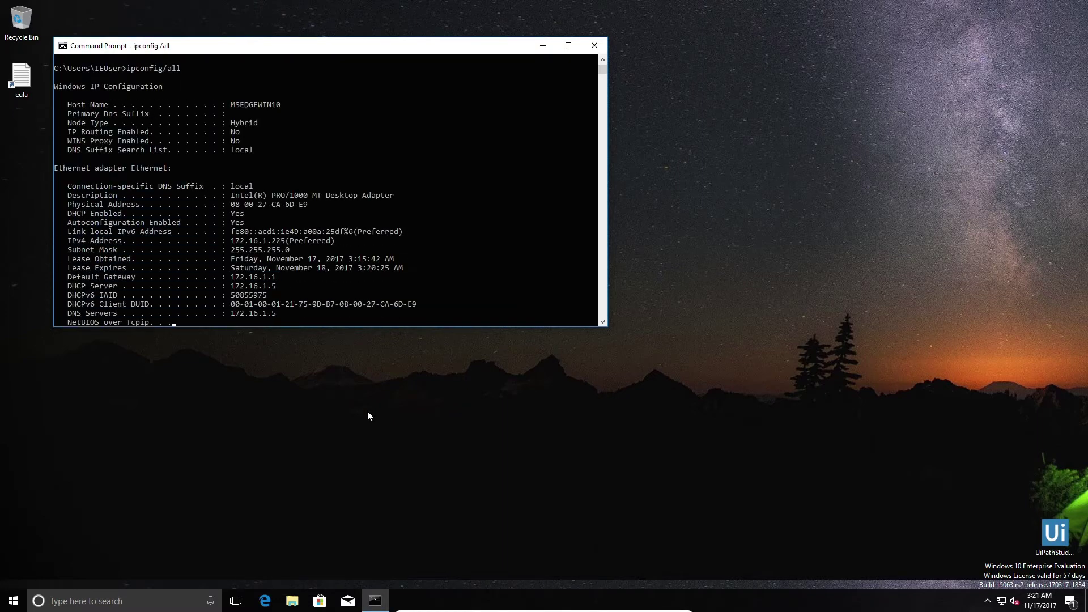
{"action": "left_click_drag", "start_coordinate": [222, 168], "coordinate": [276, 168]}
{"action": "left_click", "coordinate": [266, 600]}
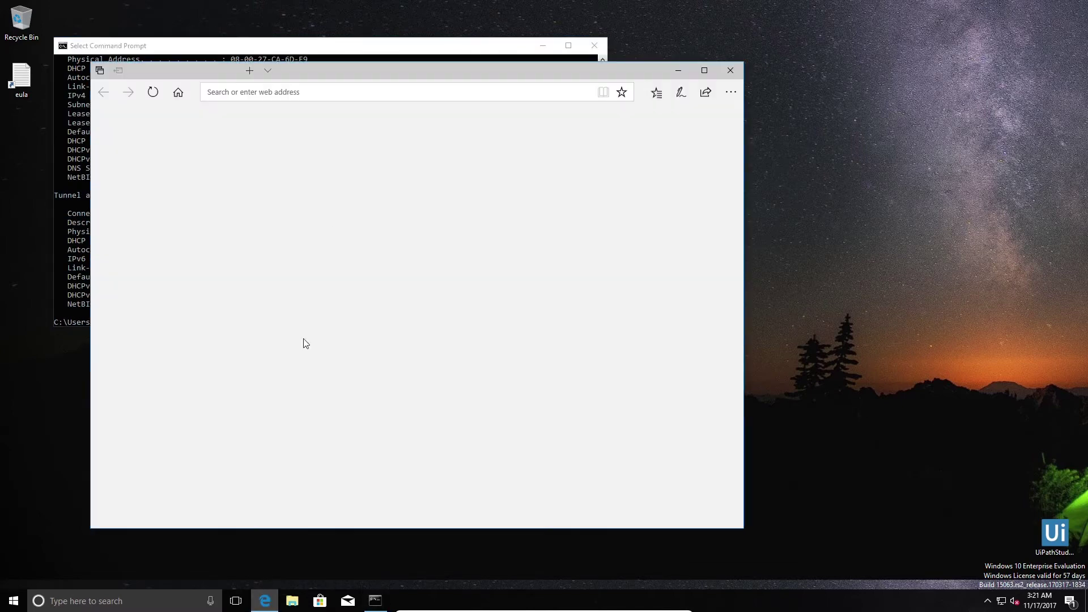
Load speedtest.net and kickass.cd in separate Edge tabs.
{"action": "left_click", "coordinate": [343, 92]}
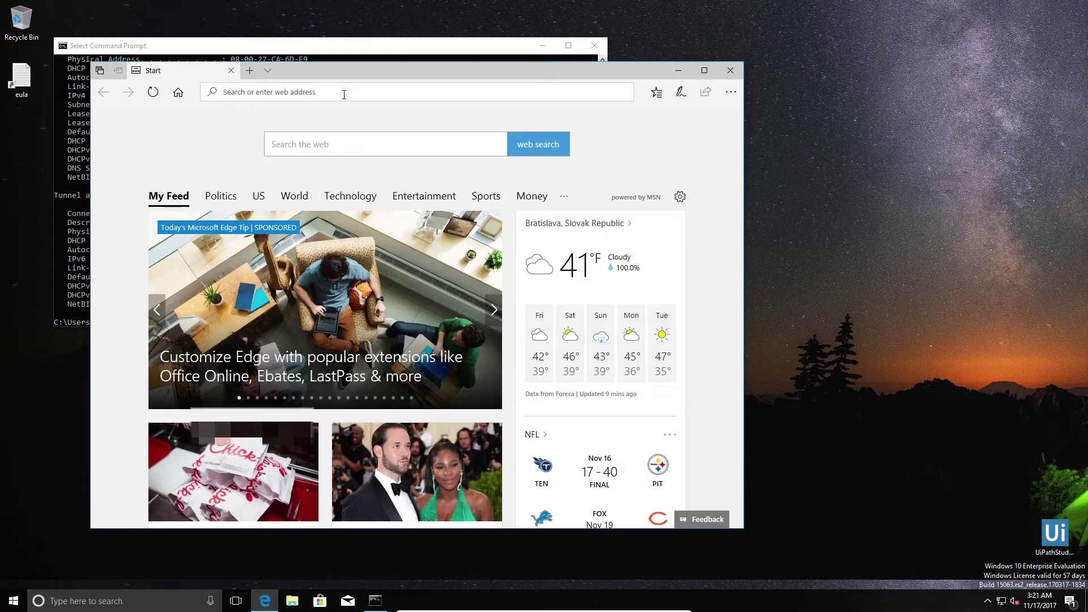
{"action": "type", "text": "speedtest.net/"}
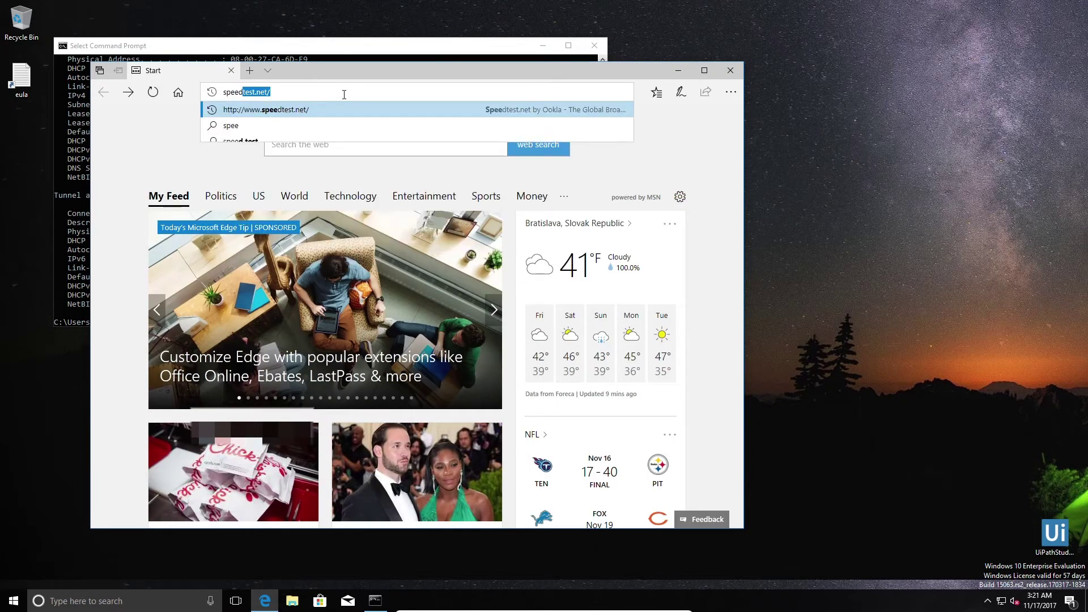
{"action": "key", "text": "Return"}
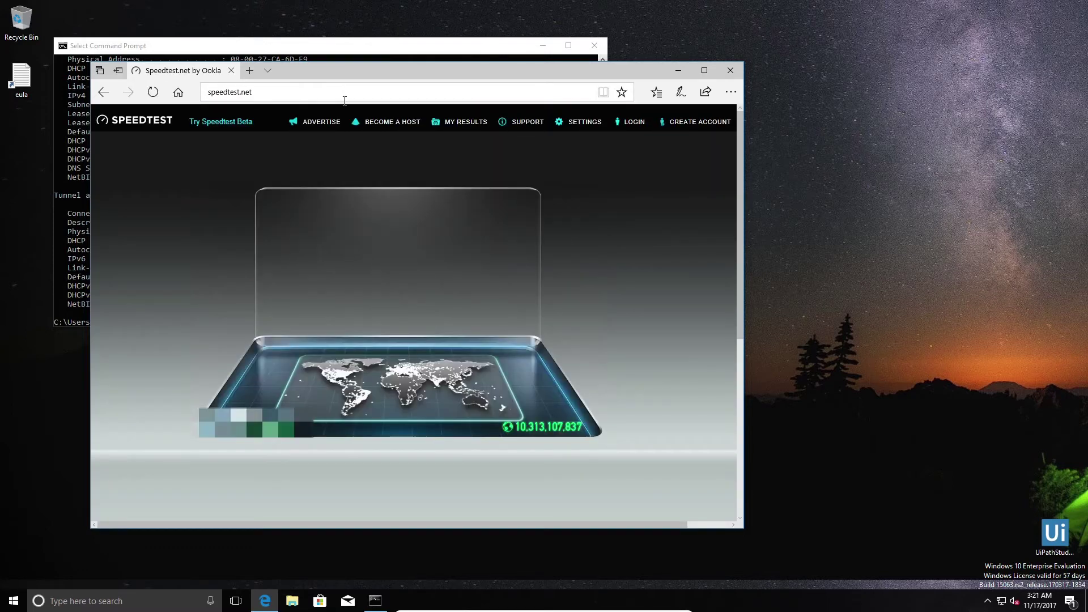
{"action": "left_click", "coordinate": [249, 70]}
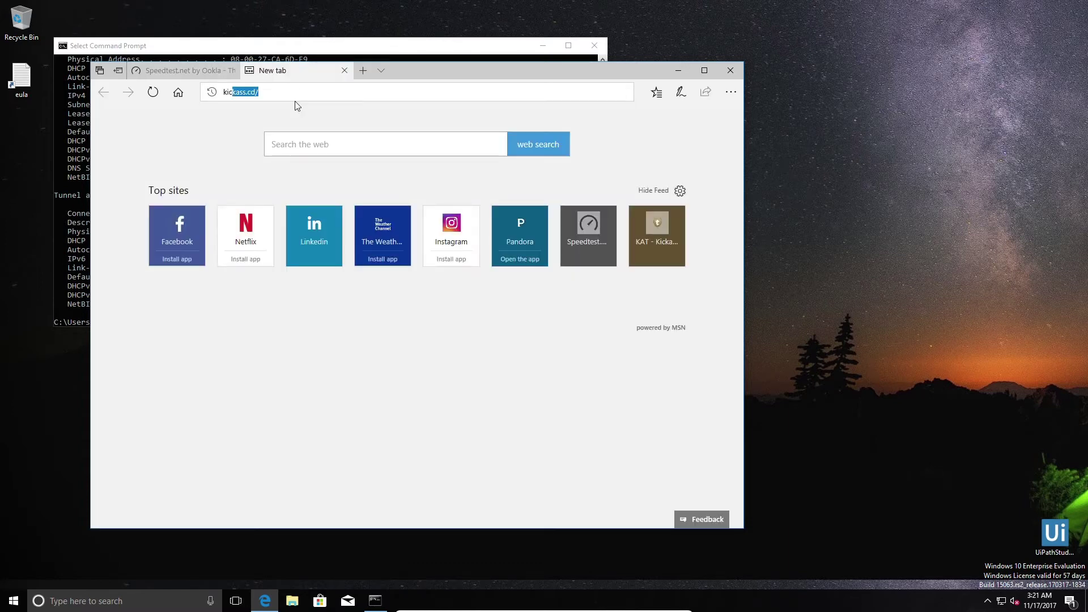
{"action": "type", "text": "kickass.cd"}
{"action": "key", "text": "Return"}
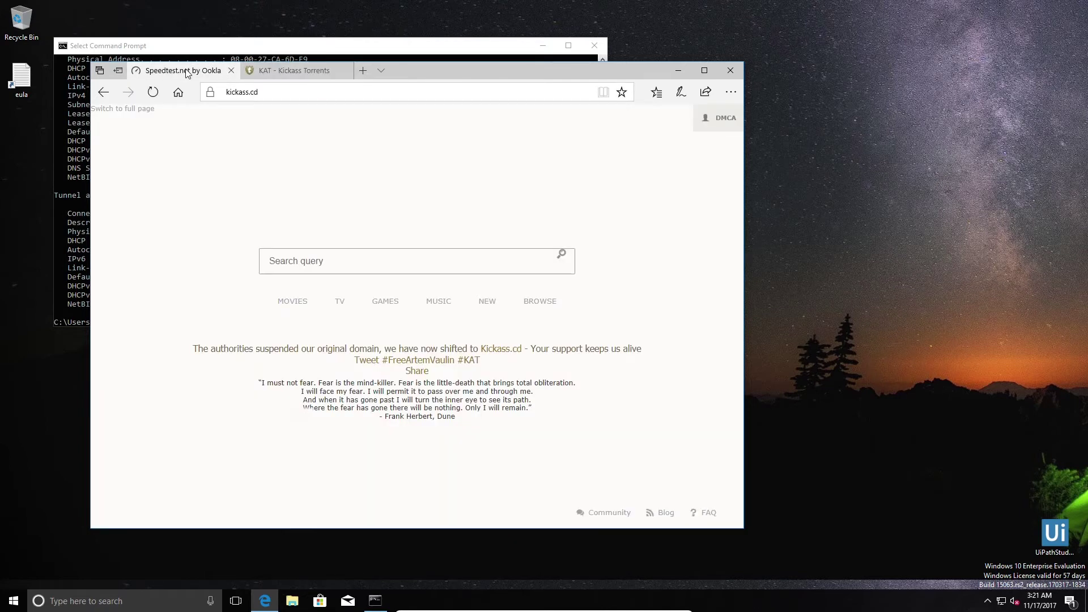
Begin the speed test on Speedtest.net, then switch to the Kickass Torrents tab.
{"action": "left_click", "coordinate": [187, 71]}
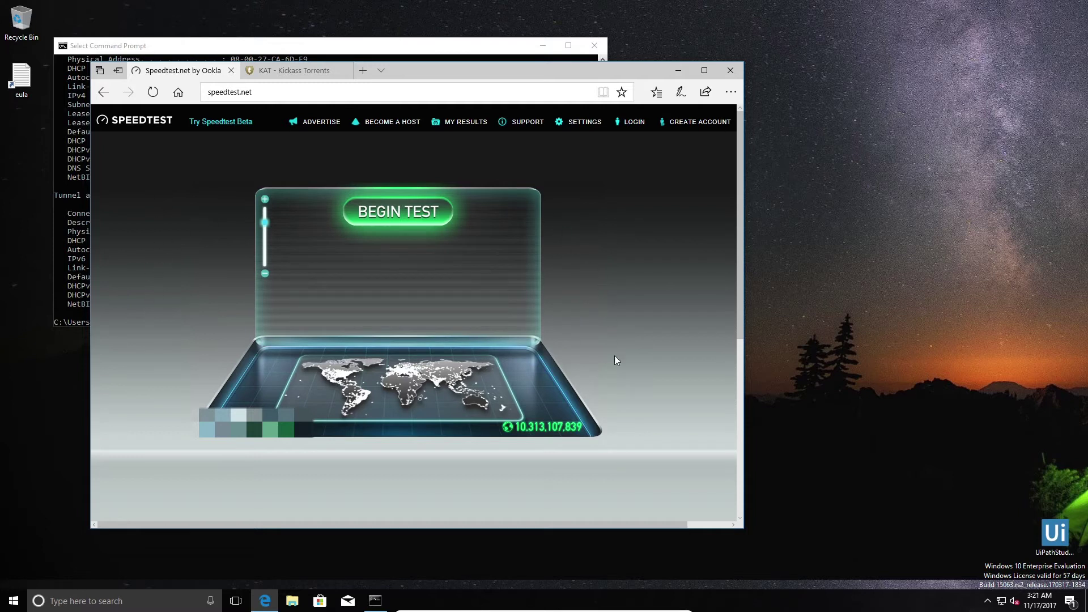
{"action": "left_click", "coordinate": [410, 258]}
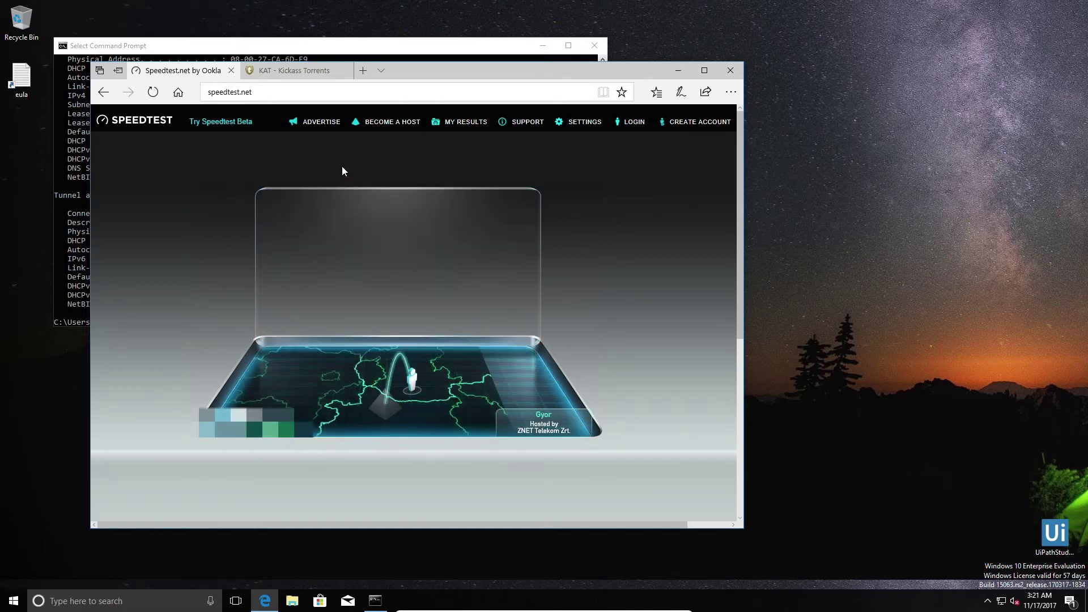
{"action": "left_click", "coordinate": [306, 70]}
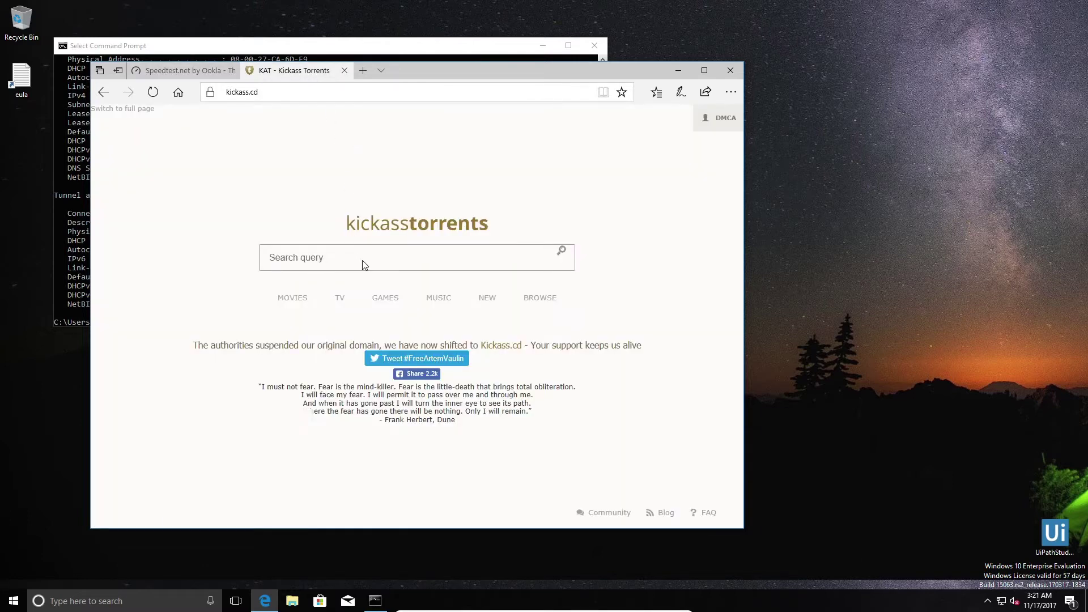
Close the pop-up and search Kickass Torrents for 'wonder woman'.
{"action": "left_click", "coordinate": [363, 262]}
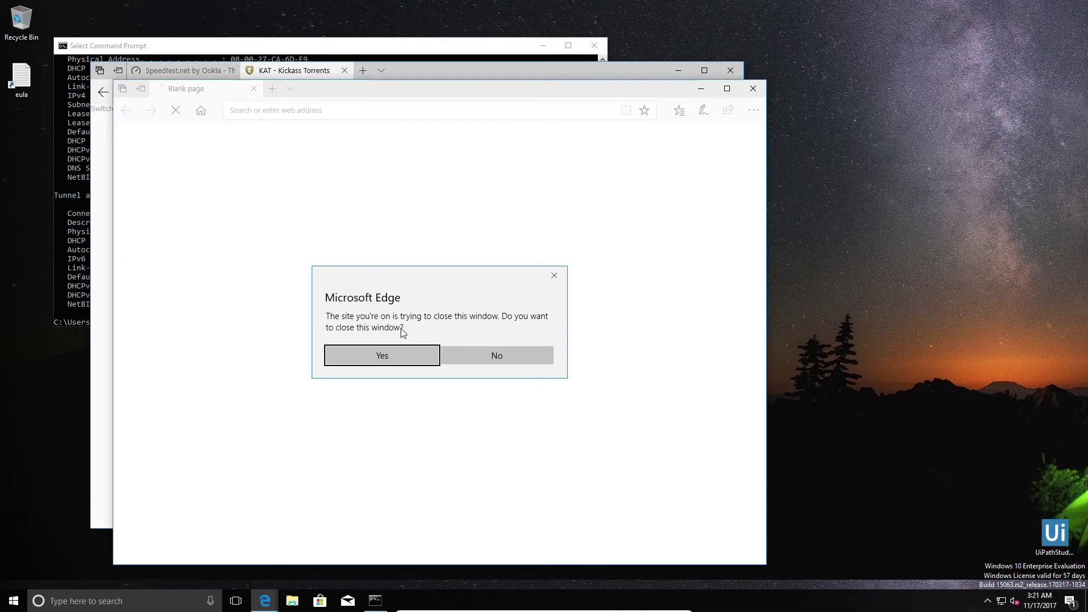
{"action": "left_click", "coordinate": [406, 359]}
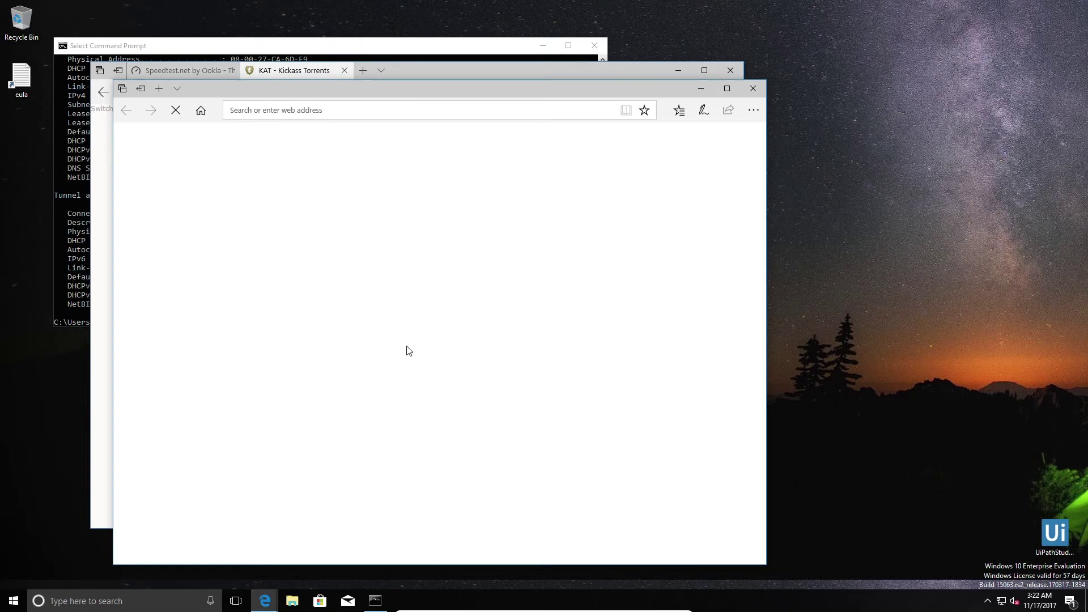
{"action": "type", "text": "w"}
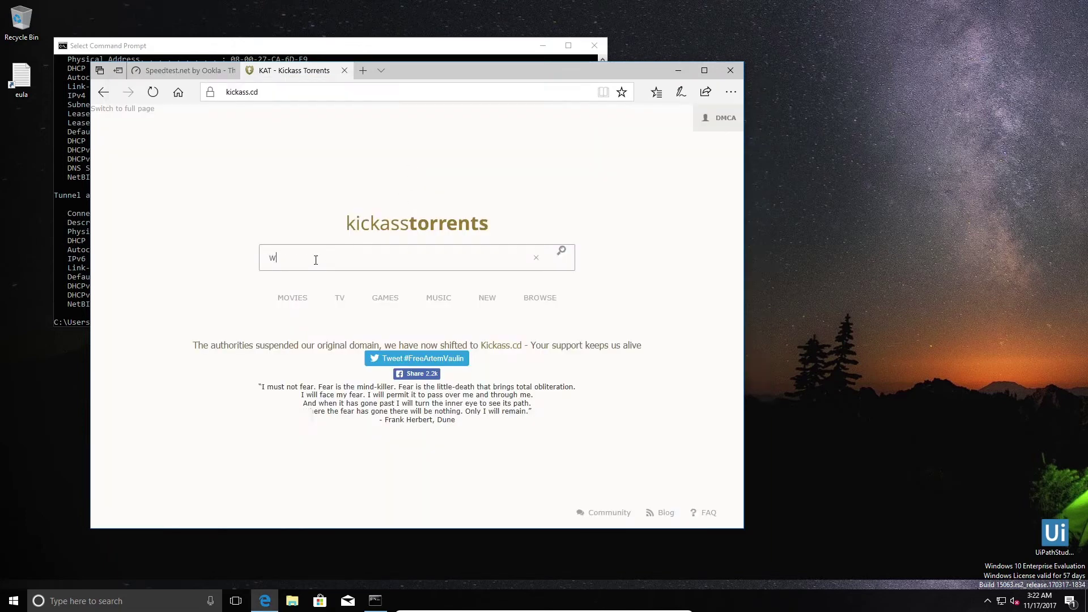
{"action": "type", "text": "onder woman"}
{"action": "key", "text": "Return"}
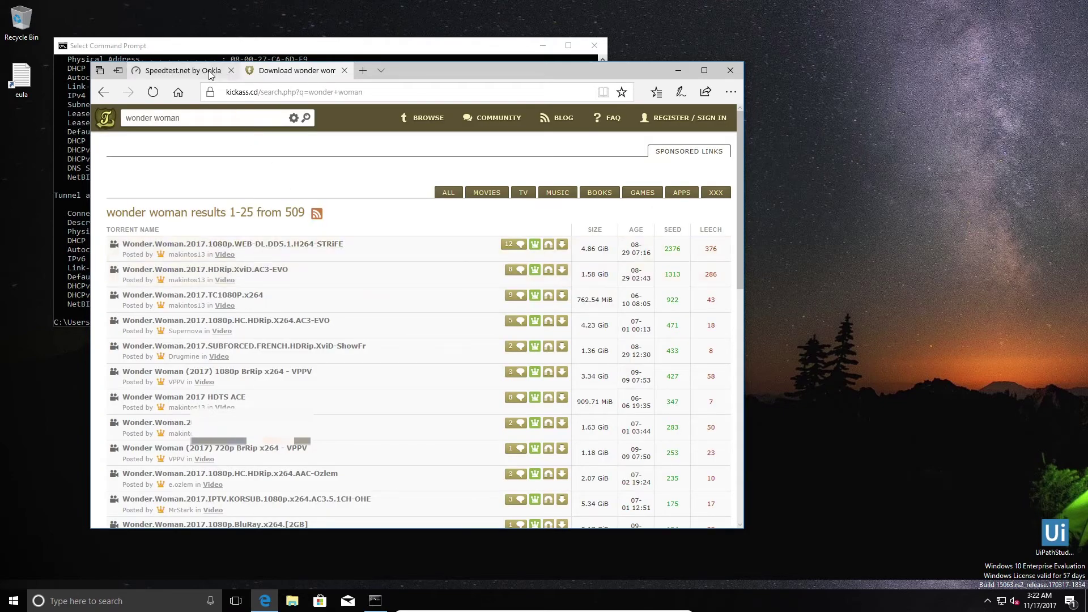
Open the first Wonder Woman result, close its pop-up tab, and return to Speedtest.
{"action": "left_click", "coordinate": [384, 294]}
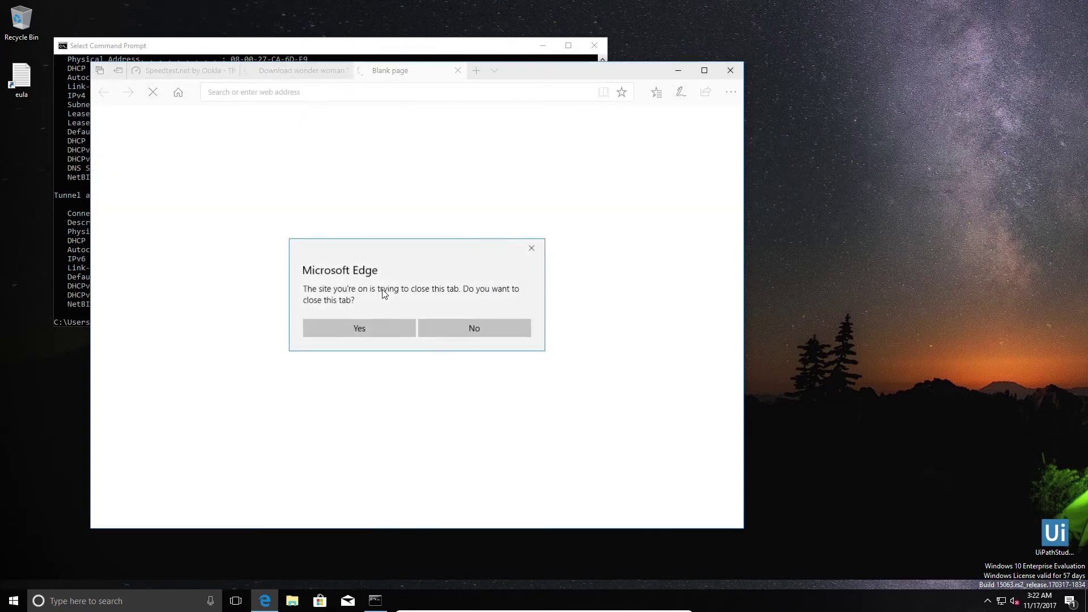
{"action": "left_click", "coordinate": [356, 325]}
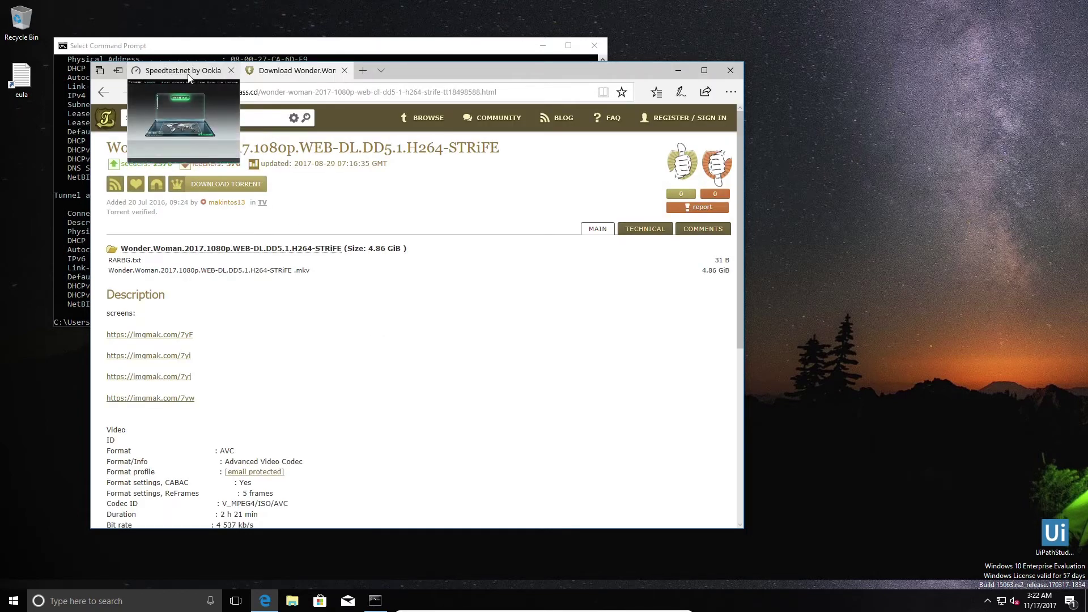
{"action": "left_click", "coordinate": [188, 73]}
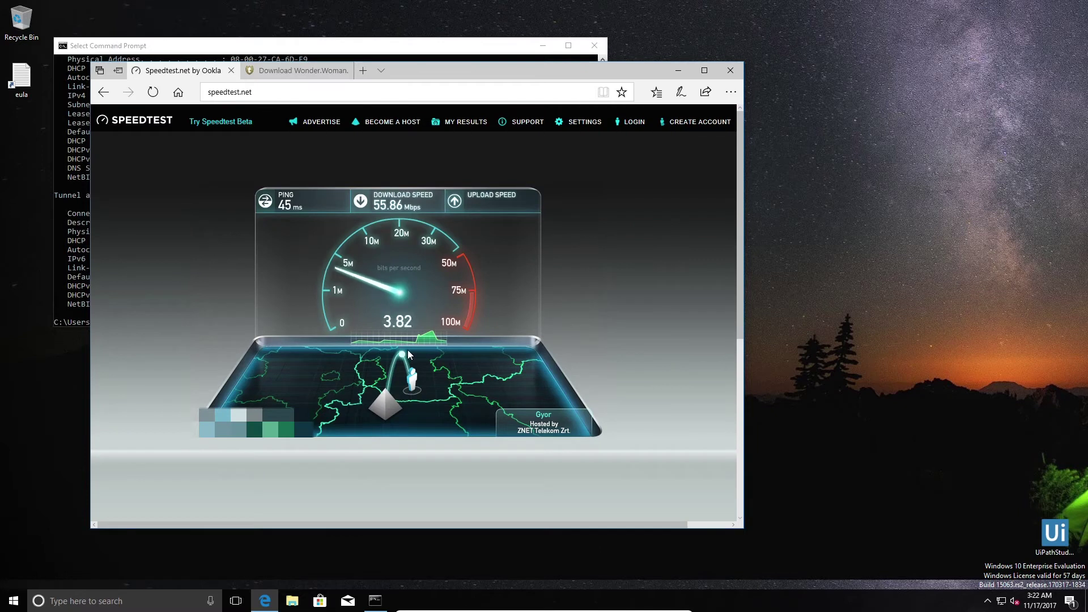